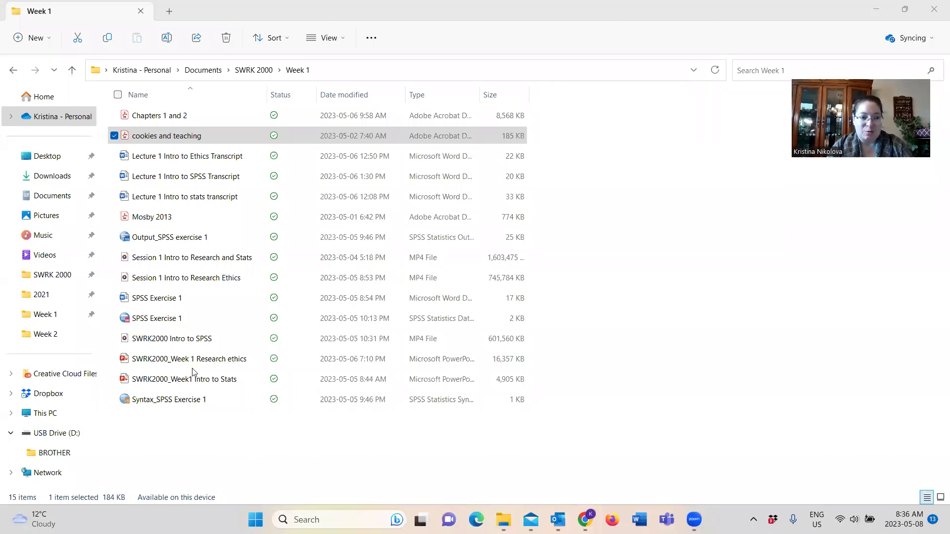
Open SPSS Exercise 1.sav and show its four variables in Variable View.
{"action": "double_click", "coordinate": [175, 321]}
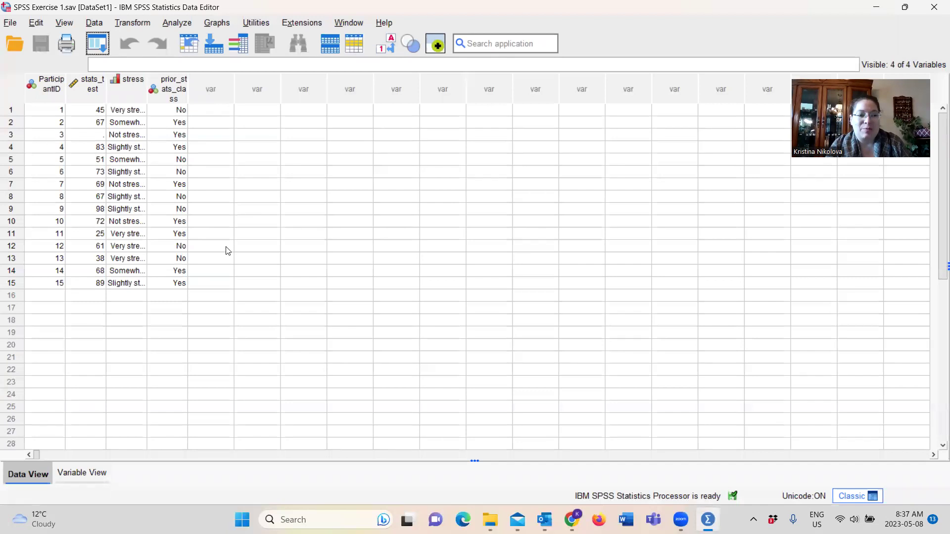
{"action": "left_click", "coordinate": [83, 474]}
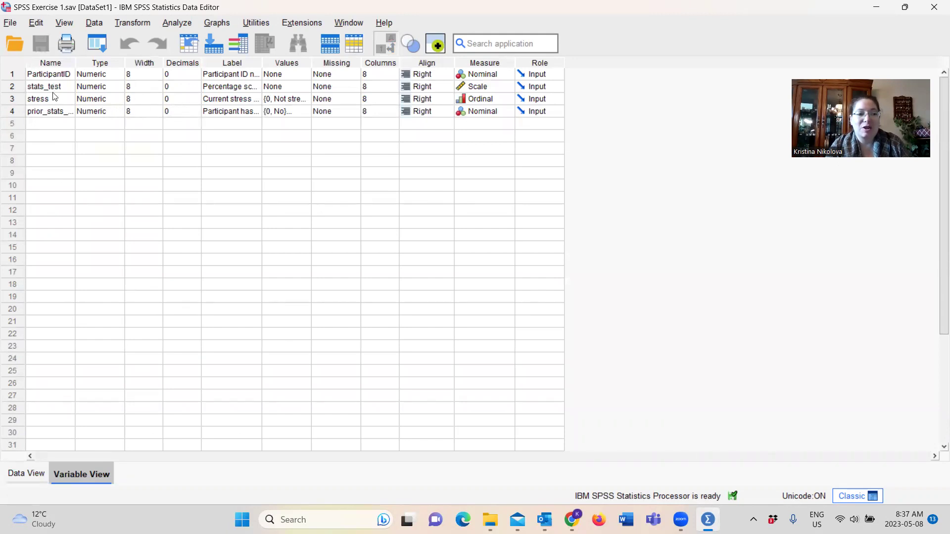
Get Descriptive Statistics for stats_test from its Variable View context menu.
{"action": "right_click", "coordinate": [48, 90]}
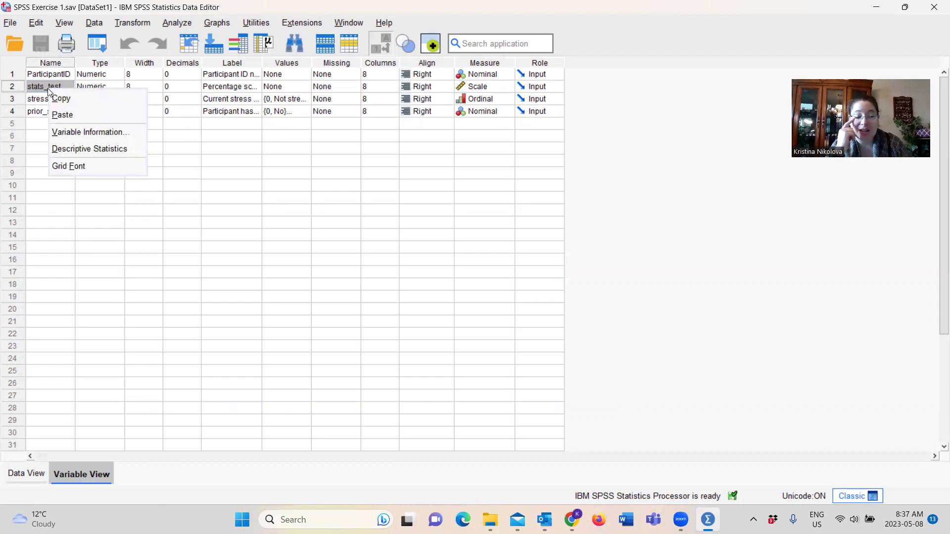
{"action": "left_click", "coordinate": [74, 149]}
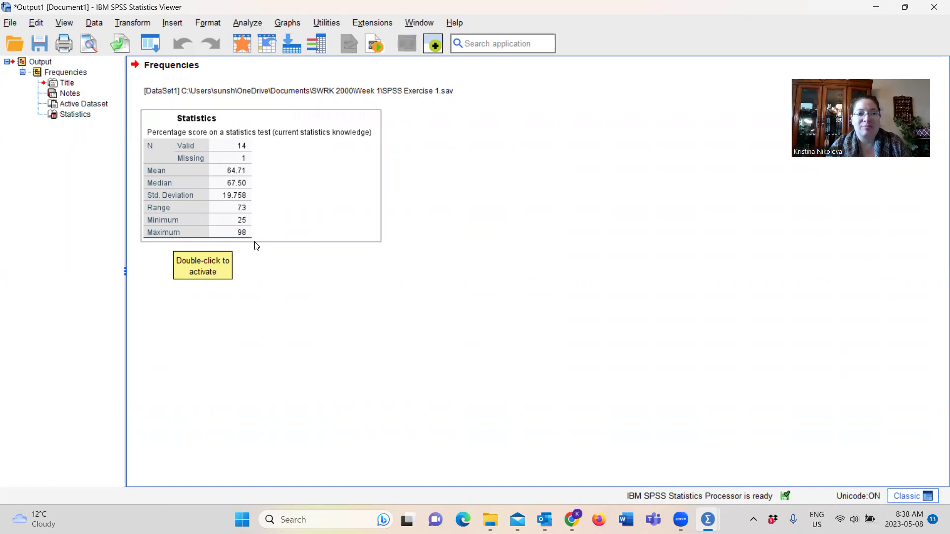
Start a Descriptives analysis with Percentage score as the variable.
{"action": "left_click", "coordinate": [260, 251]}
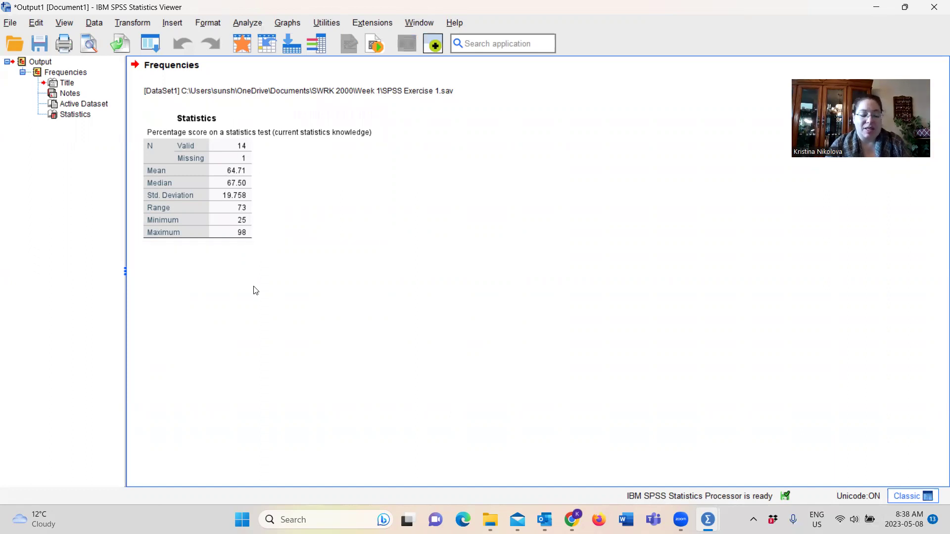
{"action": "left_click", "coordinate": [258, 25]}
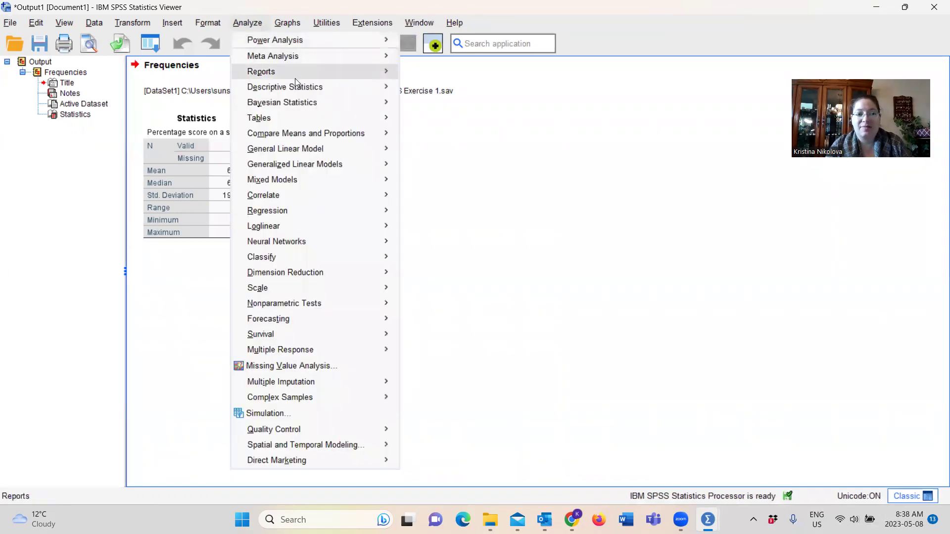
{"action": "mouse_move", "coordinate": [285, 87]}
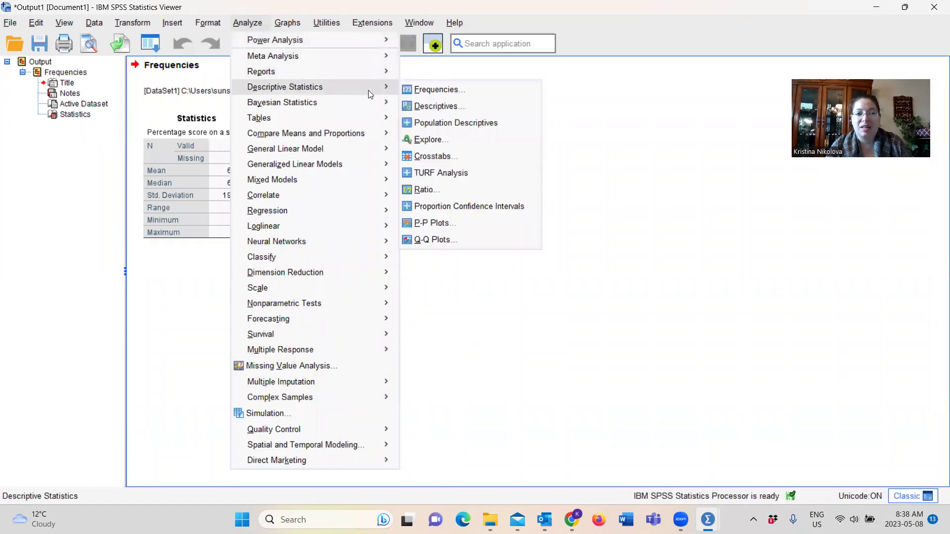
{"action": "left_click", "coordinate": [451, 109]}
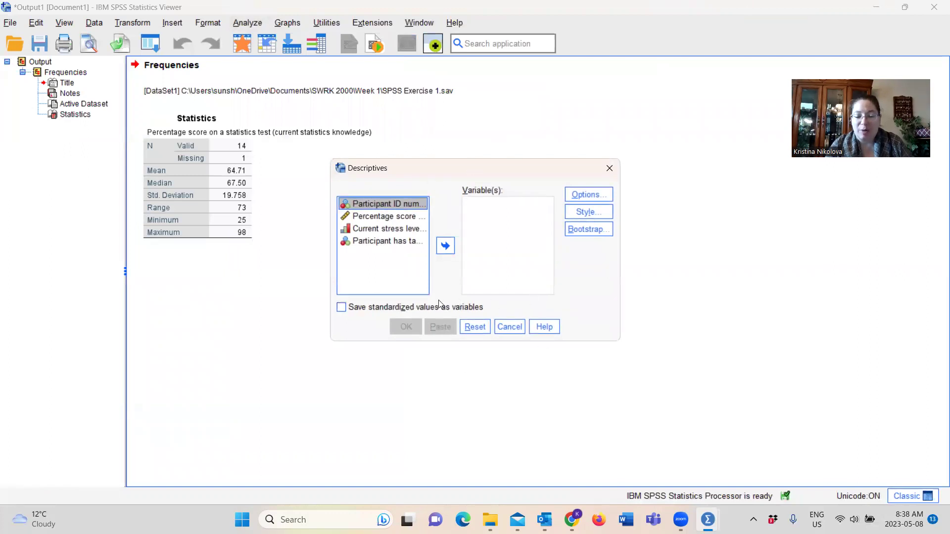
{"action": "left_click", "coordinate": [388, 219]}
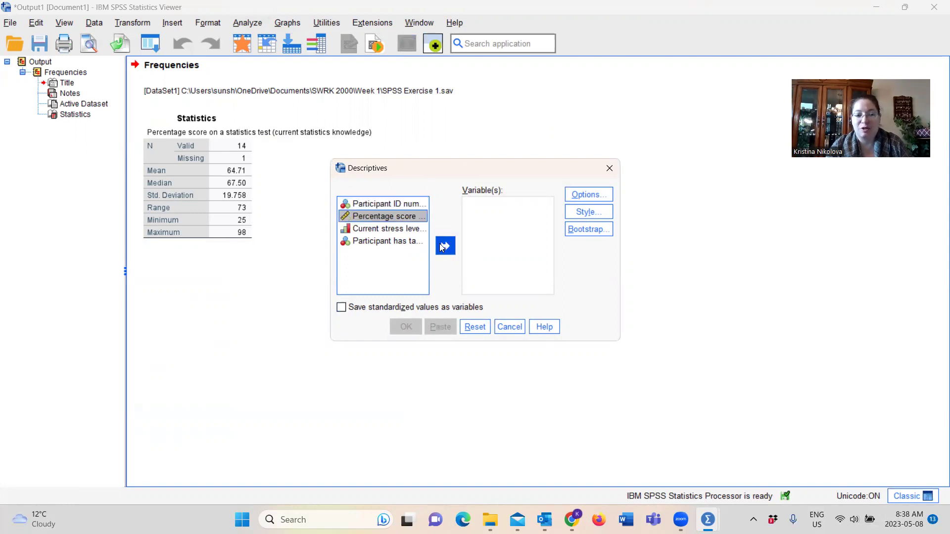
{"action": "left_click", "coordinate": [443, 247]}
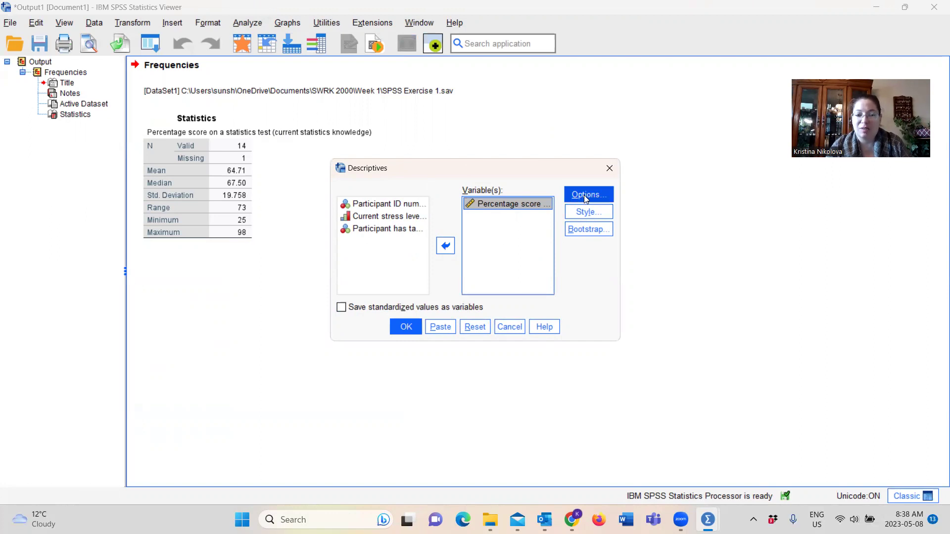
Add range, kurtosis and skewness to the Descriptives options.
{"action": "left_click", "coordinate": [583, 198]}
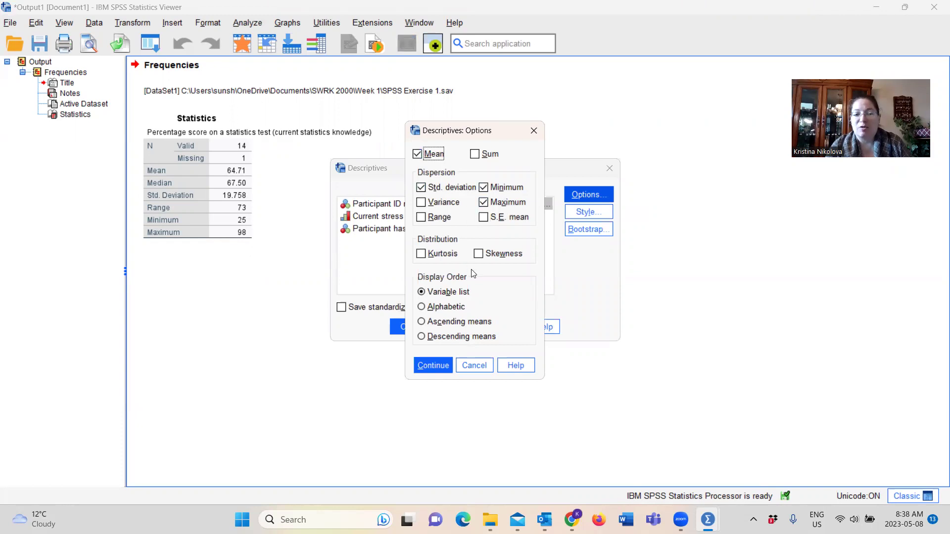
{"action": "left_click", "coordinate": [421, 217]}
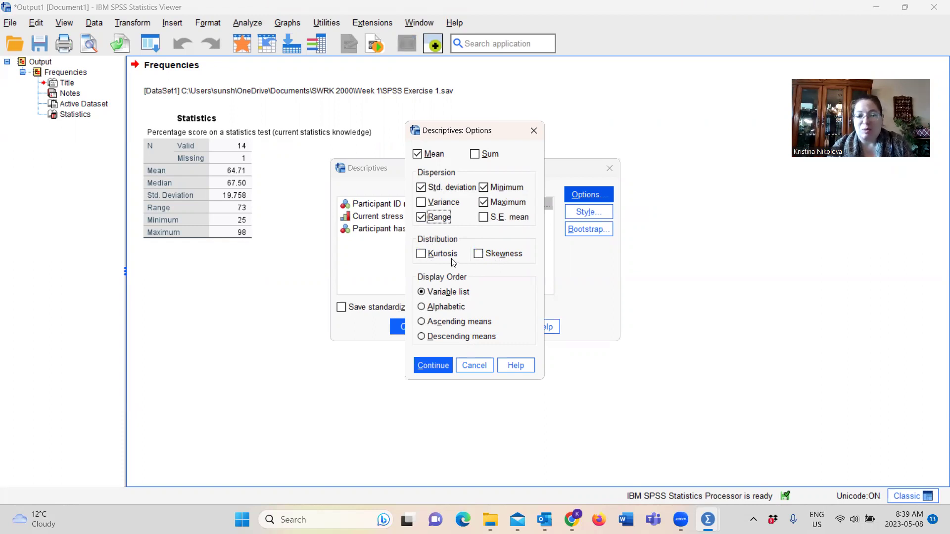
{"action": "left_click", "coordinate": [424, 255]}
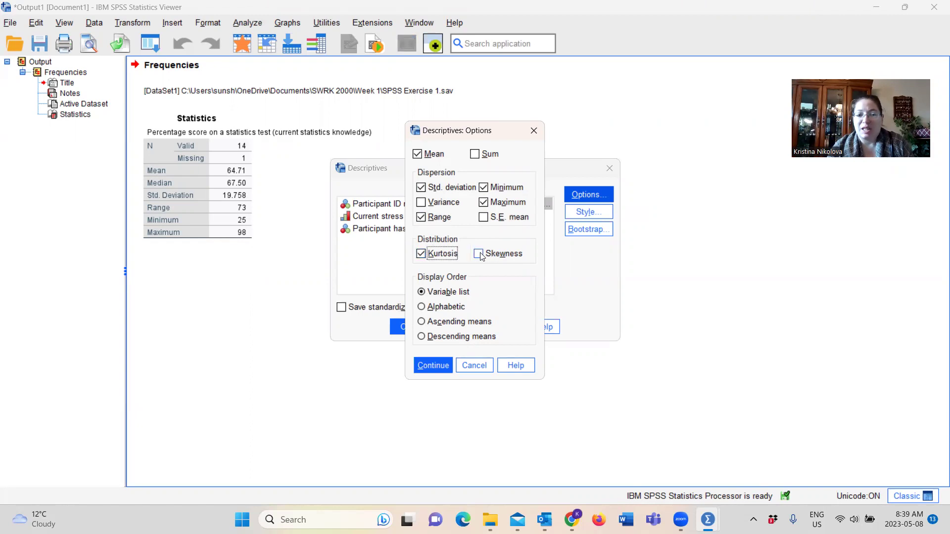
{"action": "left_click", "coordinate": [496, 255]}
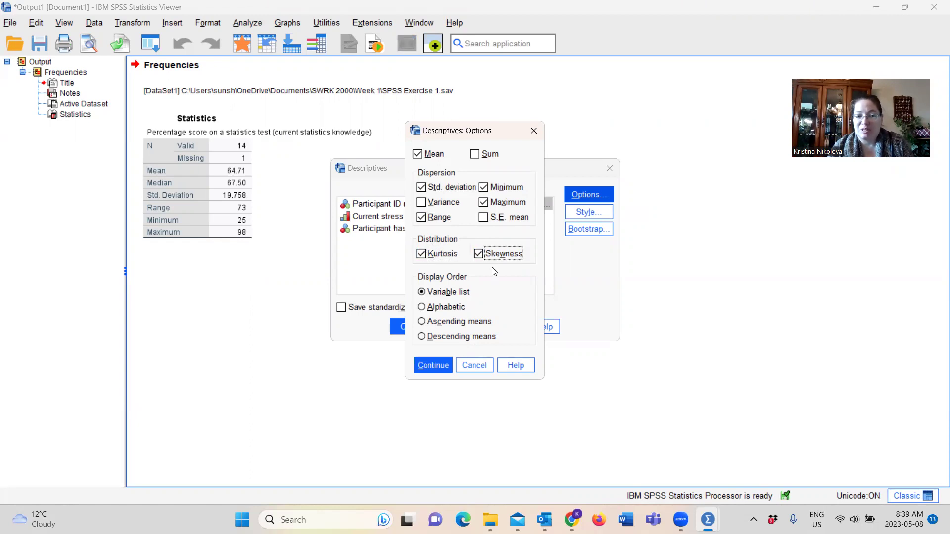
{"action": "left_click", "coordinate": [434, 365]}
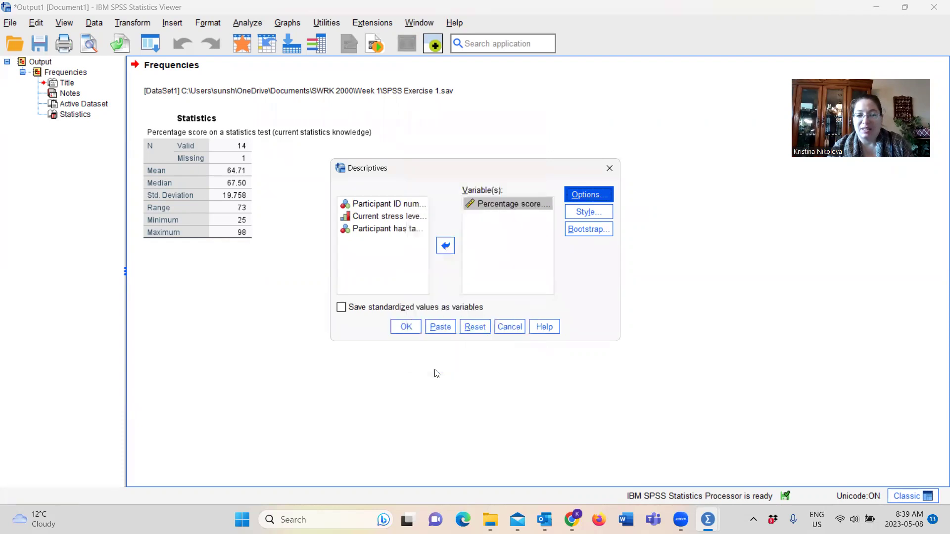
Paste the Descriptives syntax and run the DATASET ACTIVATE and DESCRIPTIVES lines.
{"action": "left_click", "coordinate": [444, 331]}
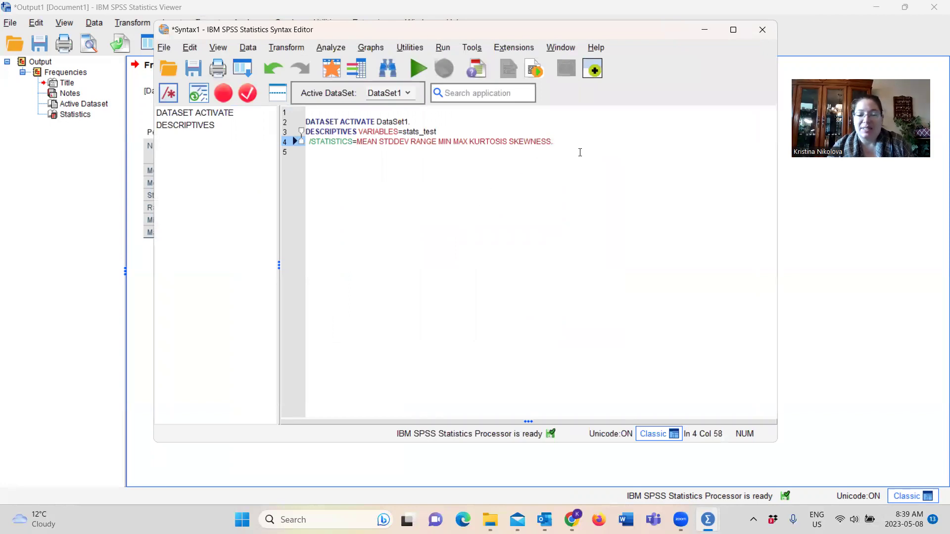
{"action": "left_click_drag", "start_coordinate": [568, 141], "coordinate": [444, 125]}
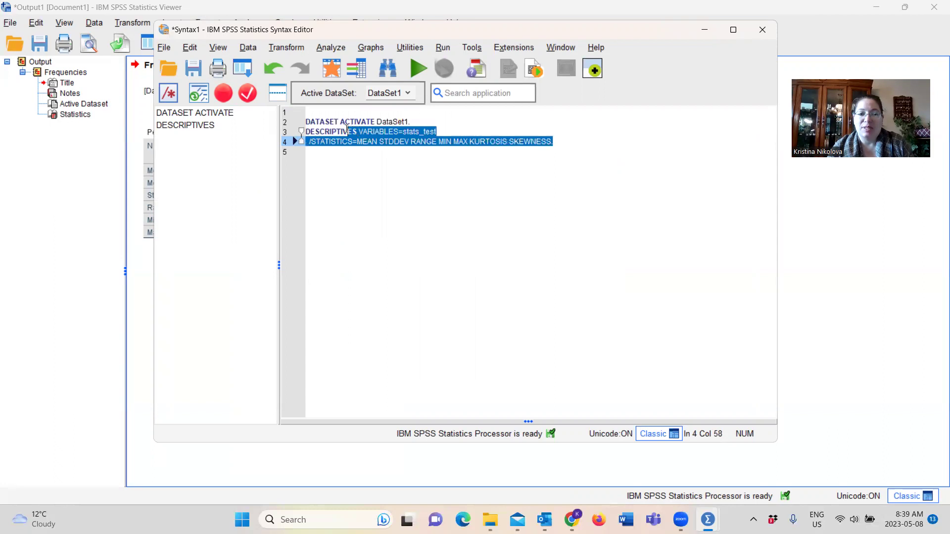
{"action": "left_click_drag", "start_coordinate": [349, 131], "coordinate": [301, 124]}
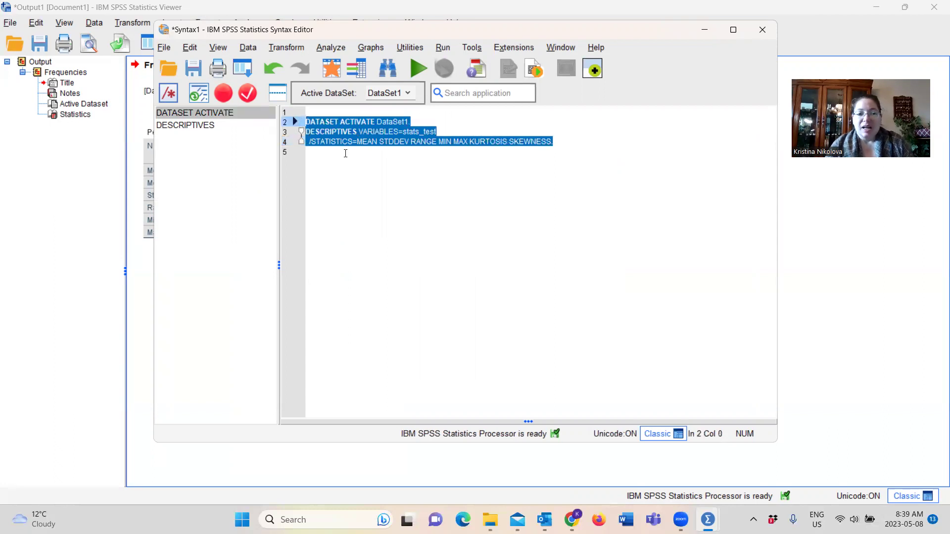
{"action": "left_click", "coordinate": [417, 70]}
Review the Descriptive Statistics table: N 14, mean 64.71, SD 19.758.
{"action": "left_click", "coordinate": [318, 335]}
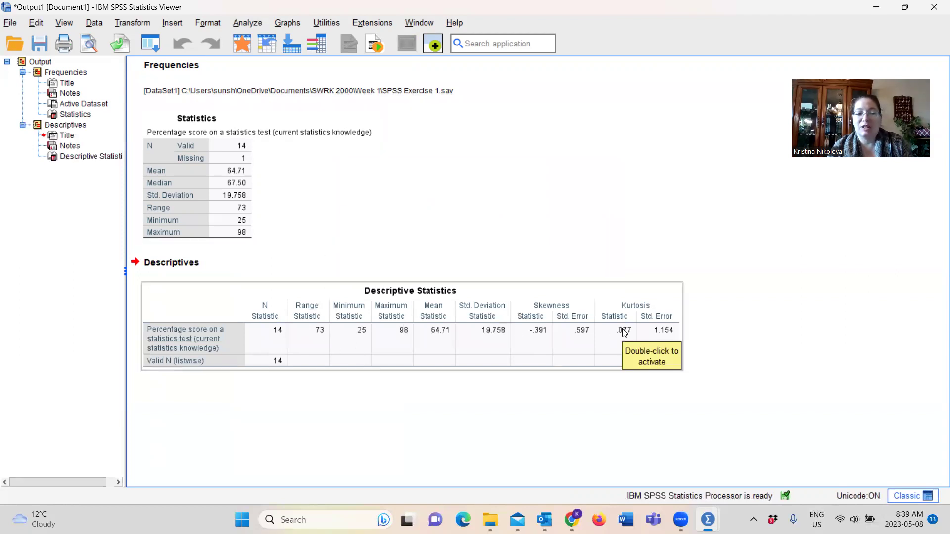
{"action": "left_click", "coordinate": [382, 417]}
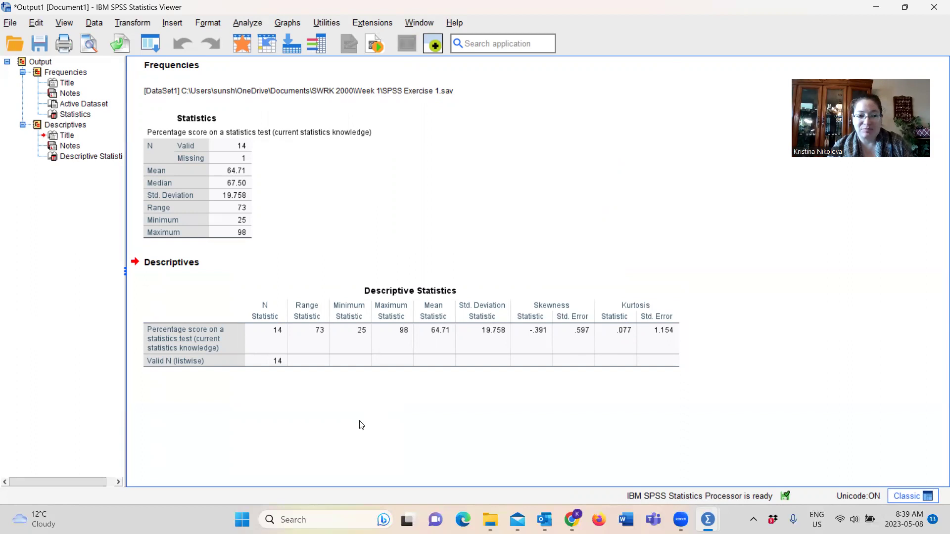
{"action": "left_click", "coordinate": [317, 349]}
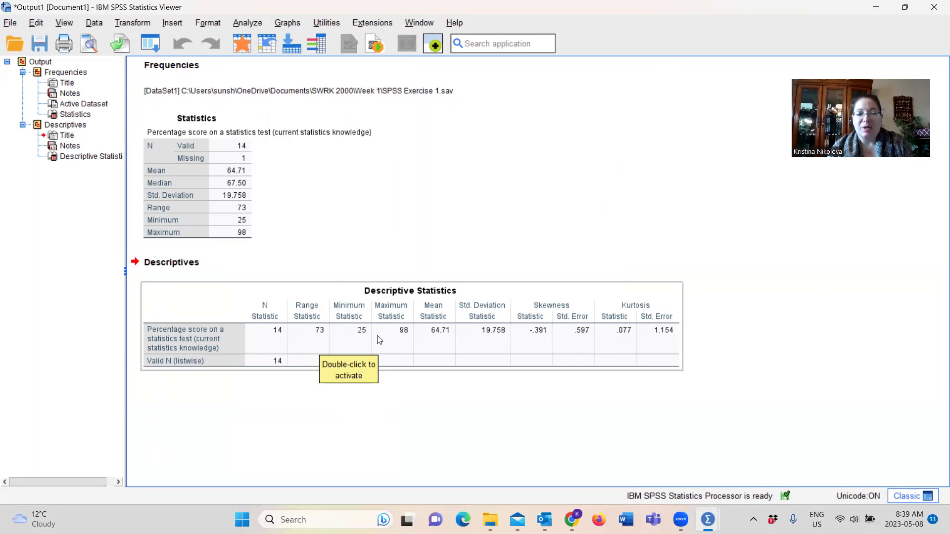
{"action": "left_click", "coordinate": [205, 193]}
{"action": "left_click", "coordinate": [553, 362]}
{"action": "left_click", "coordinate": [449, 391]}
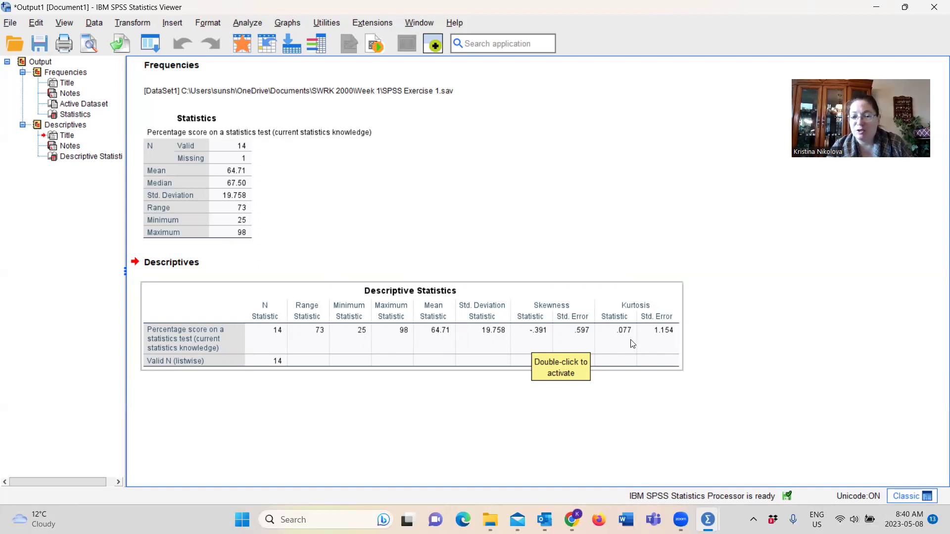
Reopen Descriptives, save standardized values as variables, and paste the command.
{"action": "left_click", "coordinate": [435, 409]}
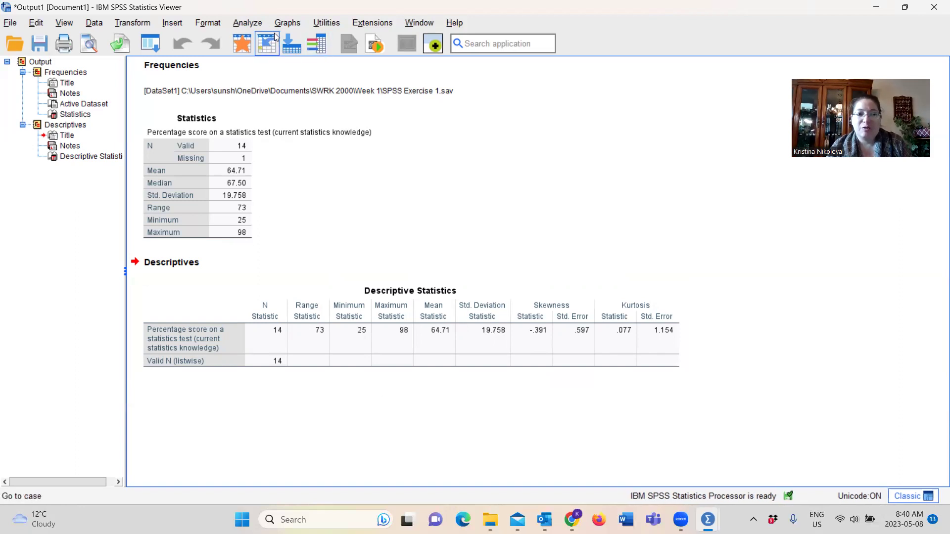
{"action": "left_click", "coordinate": [256, 24]}
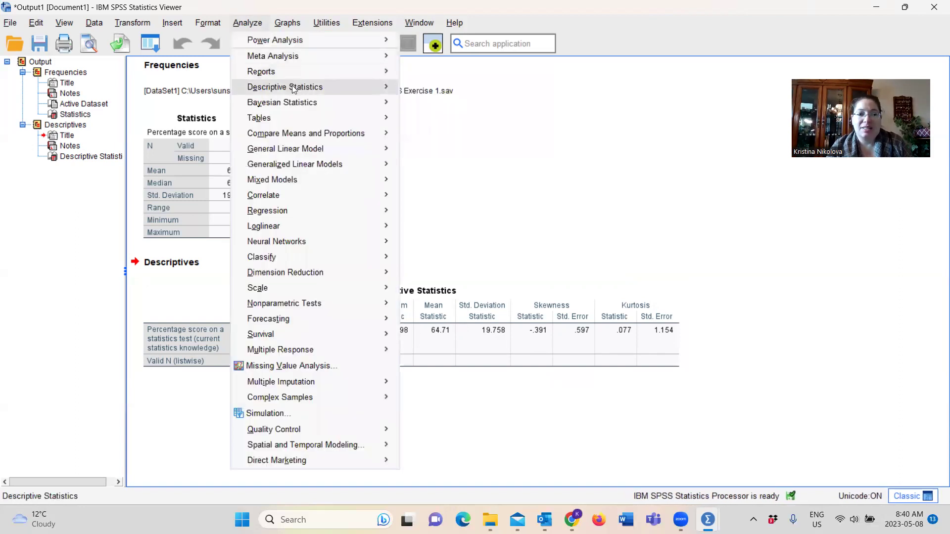
{"action": "mouse_move", "coordinate": [285, 87]}
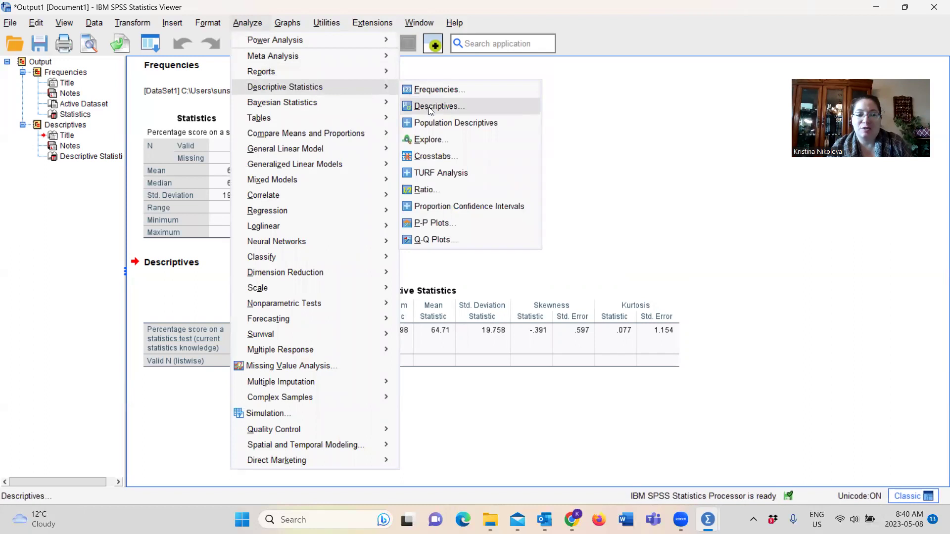
{"action": "left_click", "coordinate": [430, 109]}
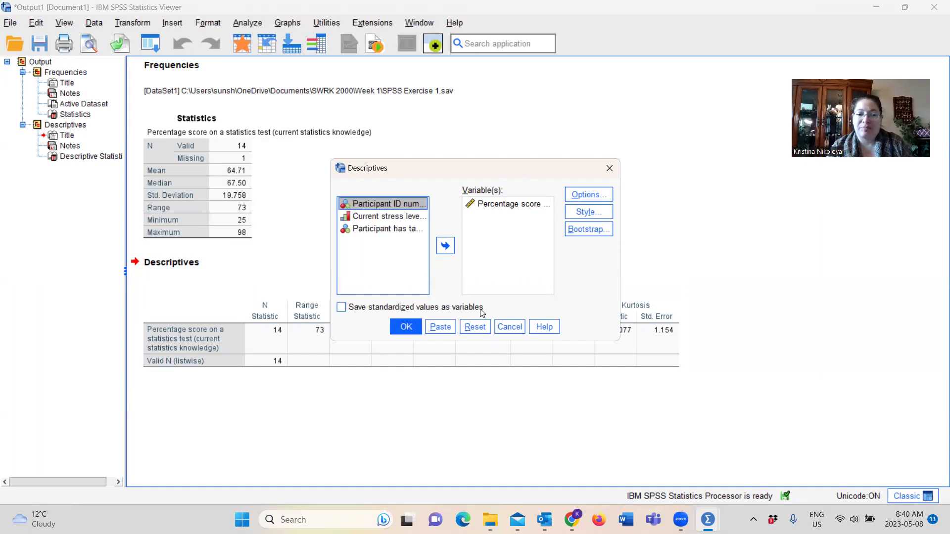
{"action": "left_click", "coordinate": [341, 307]}
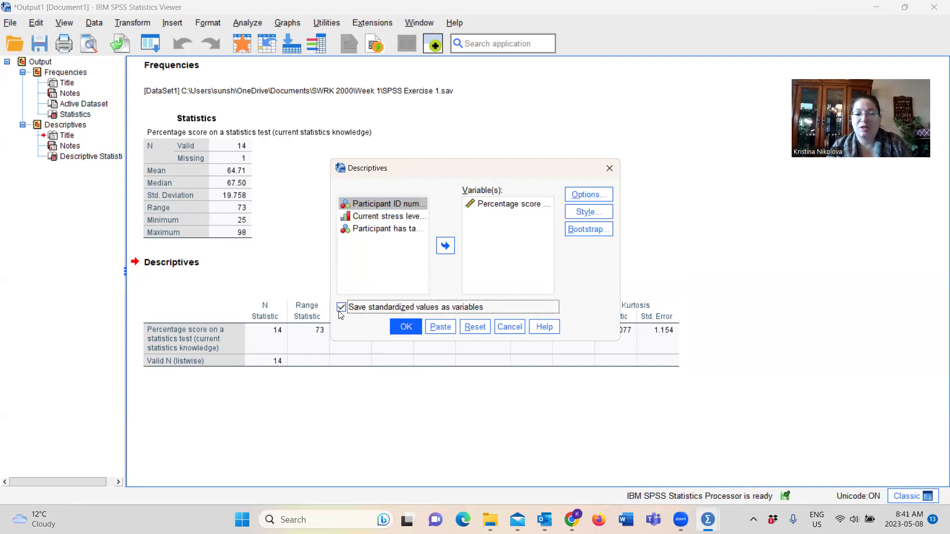
{"action": "left_click", "coordinate": [407, 327]}
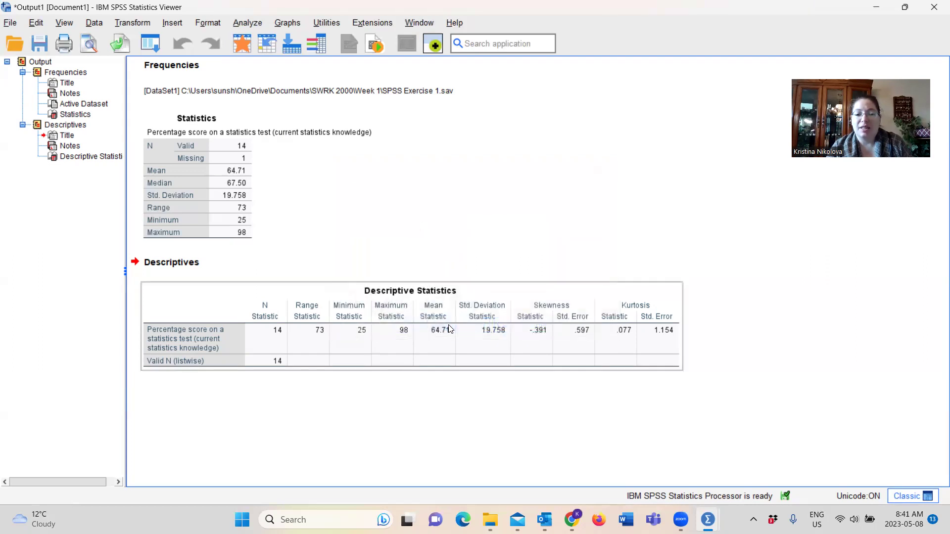
{"action": "mouse_move", "coordinate": [707, 519]}
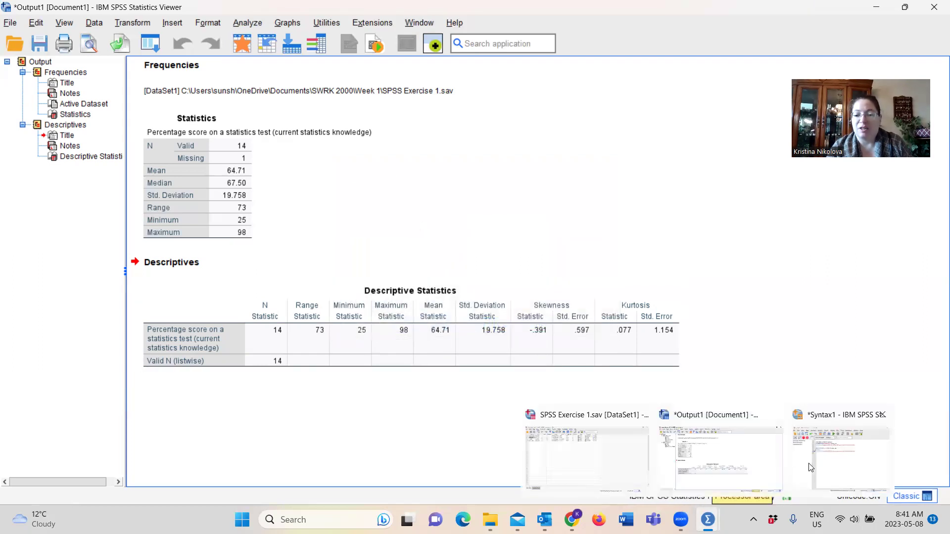
Run the second DESCRIPTIVES block with /SAVE from the Syntax Editor.
{"action": "left_click", "coordinate": [836, 471]}
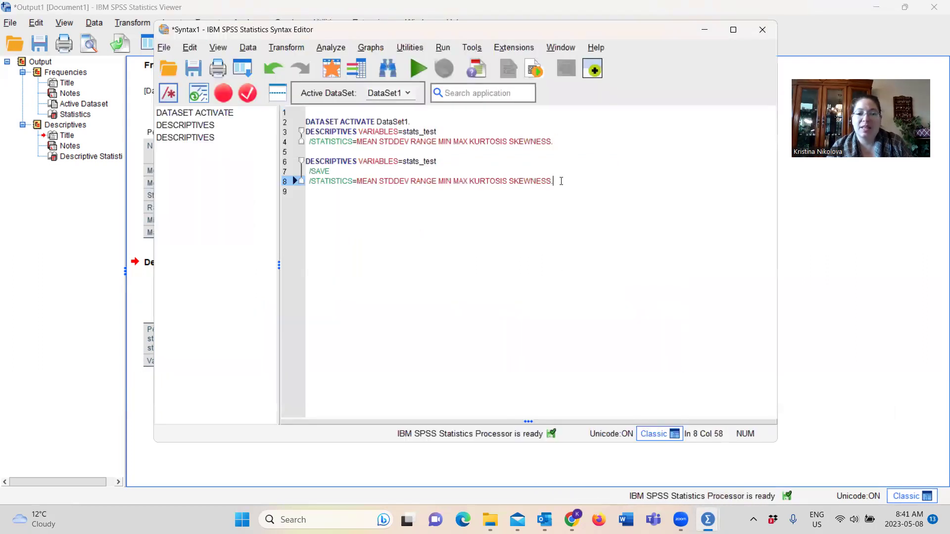
{"action": "left_click_drag", "start_coordinate": [560, 182], "coordinate": [303, 154]}
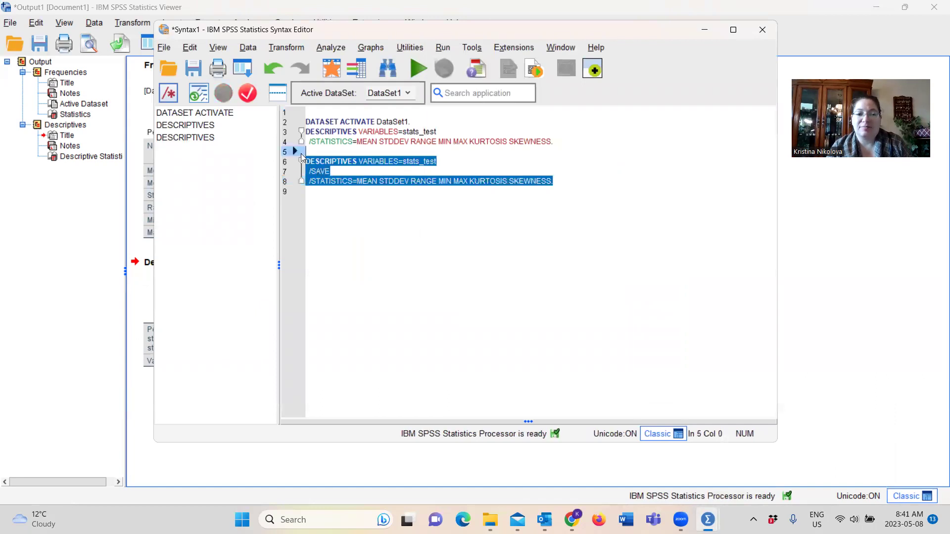
{"action": "left_click", "coordinate": [418, 68]}
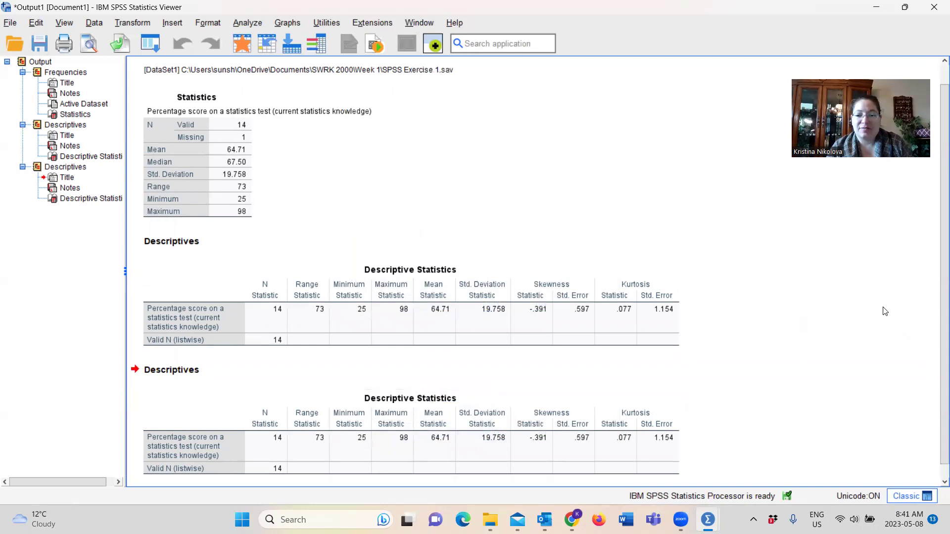
{"action": "scroll", "coordinate": [935, 349], "scroll_direction": "down", "scroll_amount": 1}
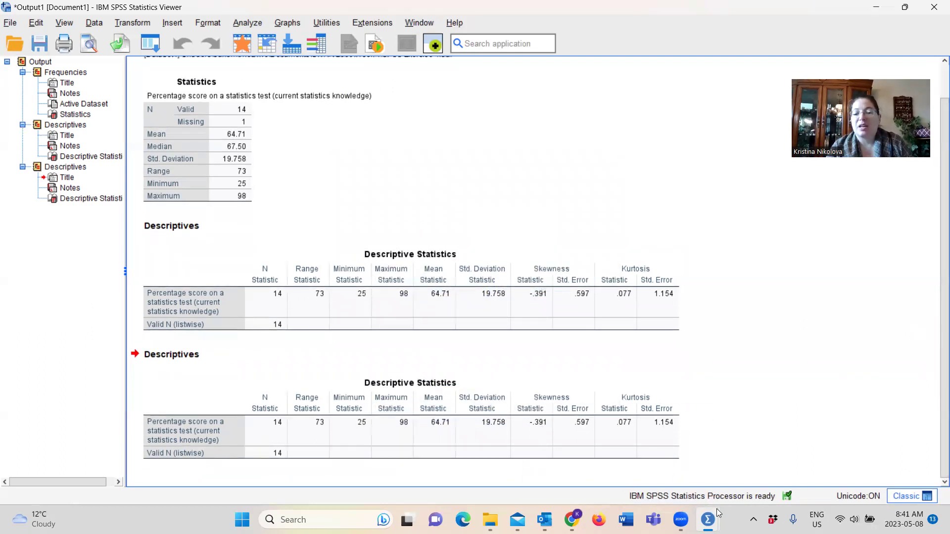
{"action": "mouse_move", "coordinate": [708, 519]}
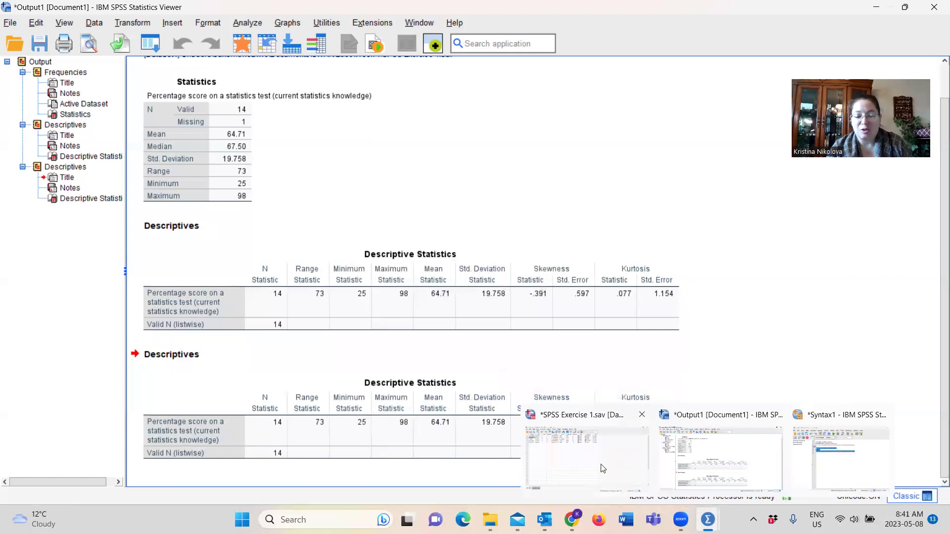
{"action": "left_click", "coordinate": [602, 468]}
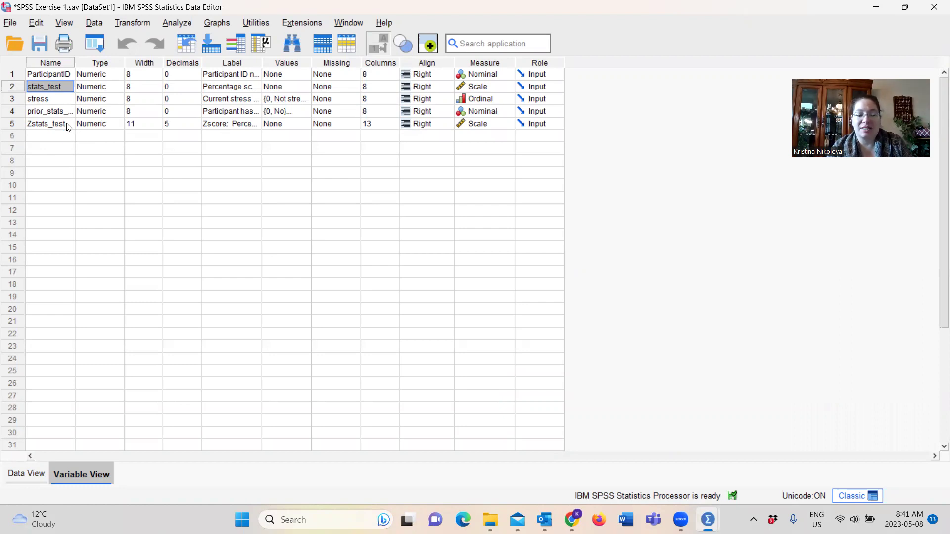
{"action": "left_click", "coordinate": [24, 475]}
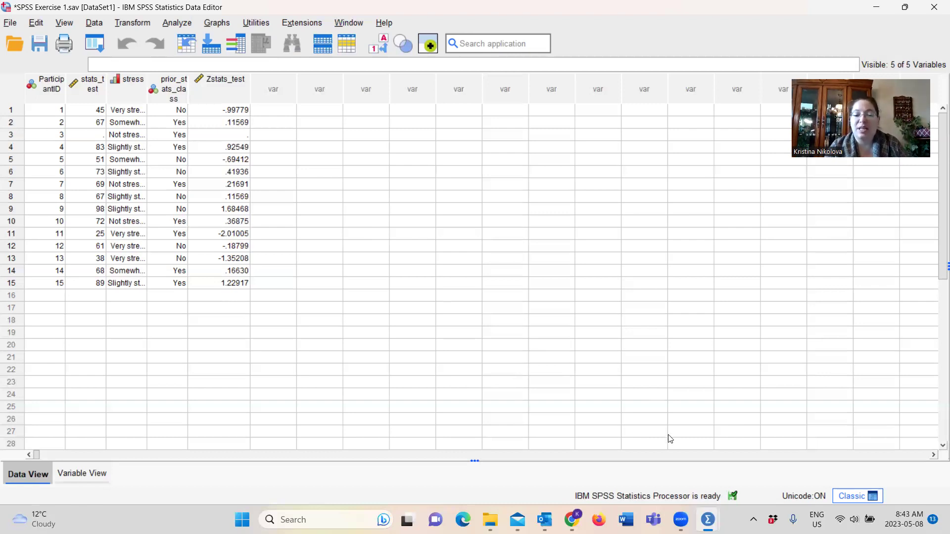
{"action": "mouse_move", "coordinate": [707, 519]}
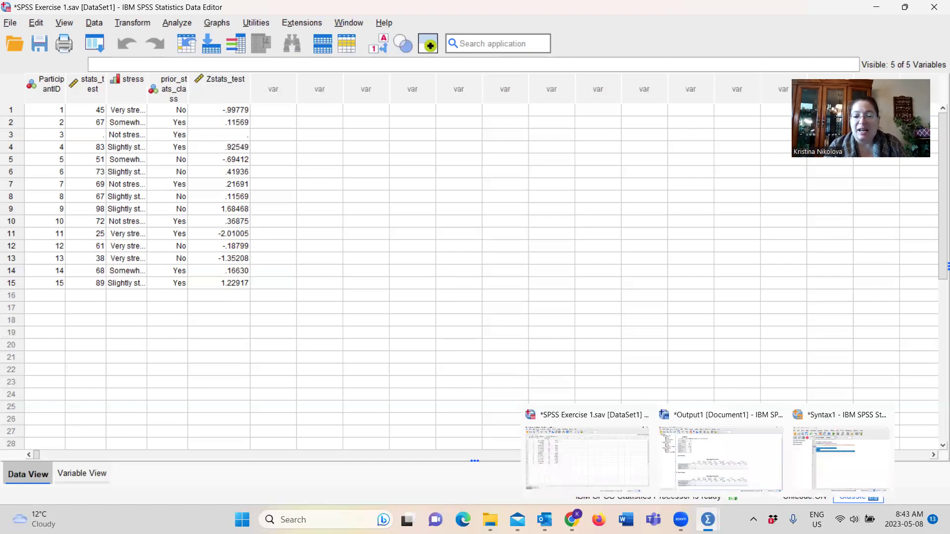
{"action": "left_click", "coordinate": [709, 458]}
{"action": "left_click", "coordinate": [376, 336]}
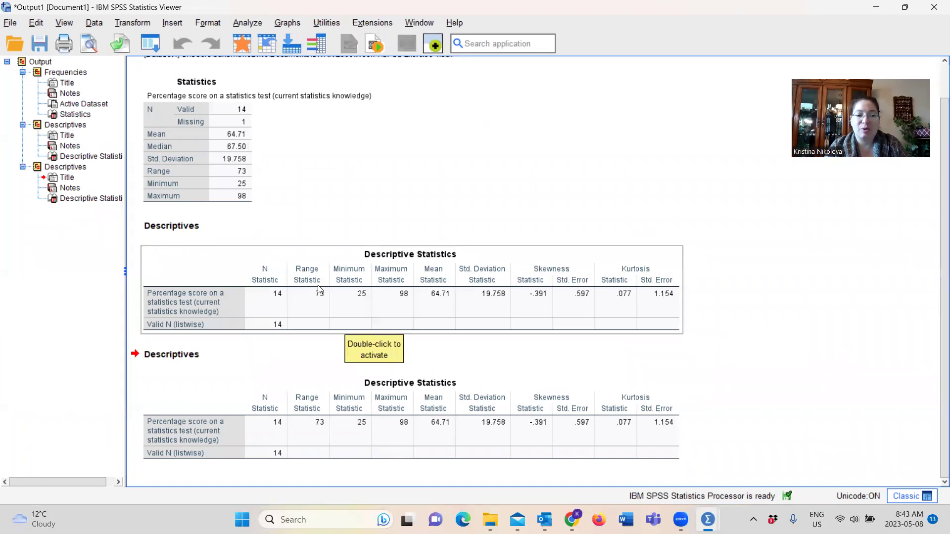
{"action": "left_click", "coordinate": [330, 218]}
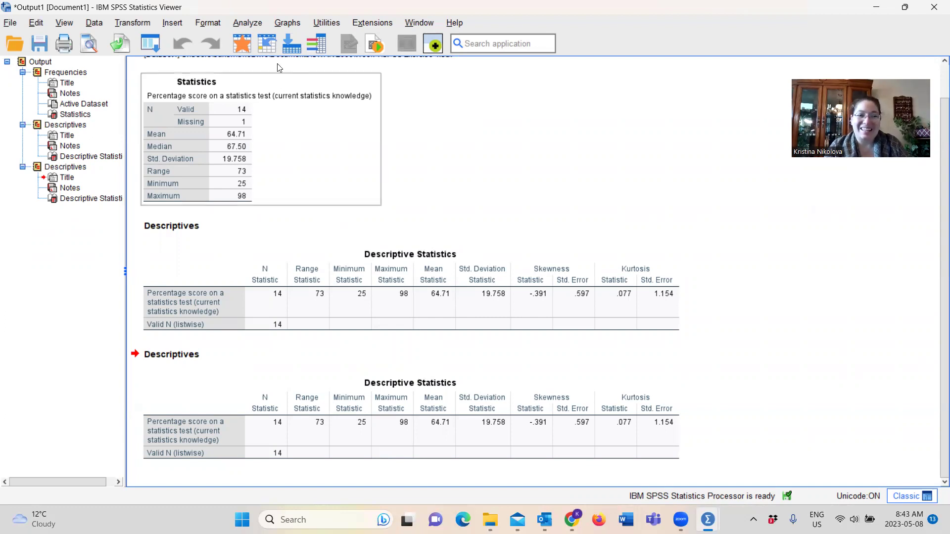
Start a Frequencies analysis of Percentage score and bring up its Statistics options.
{"action": "left_click", "coordinate": [257, 28]}
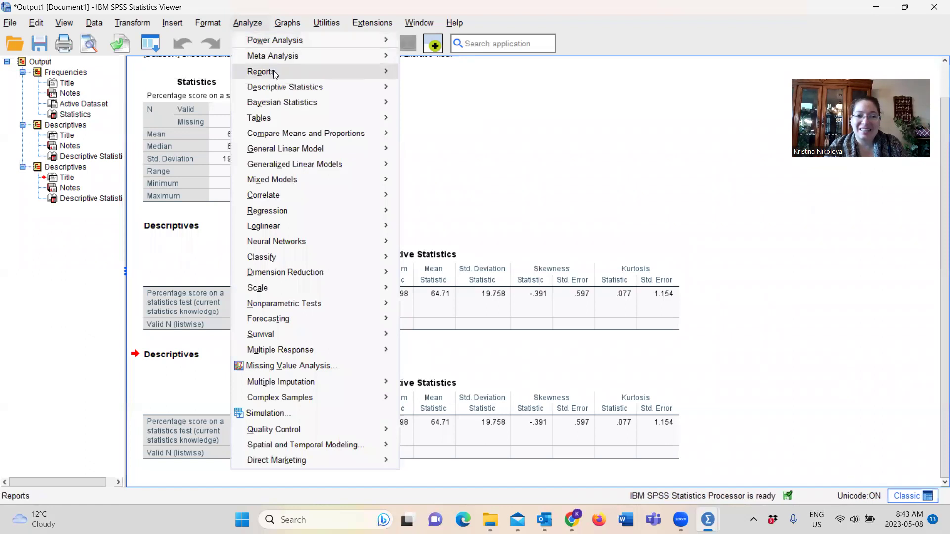
{"action": "mouse_move", "coordinate": [285, 87]}
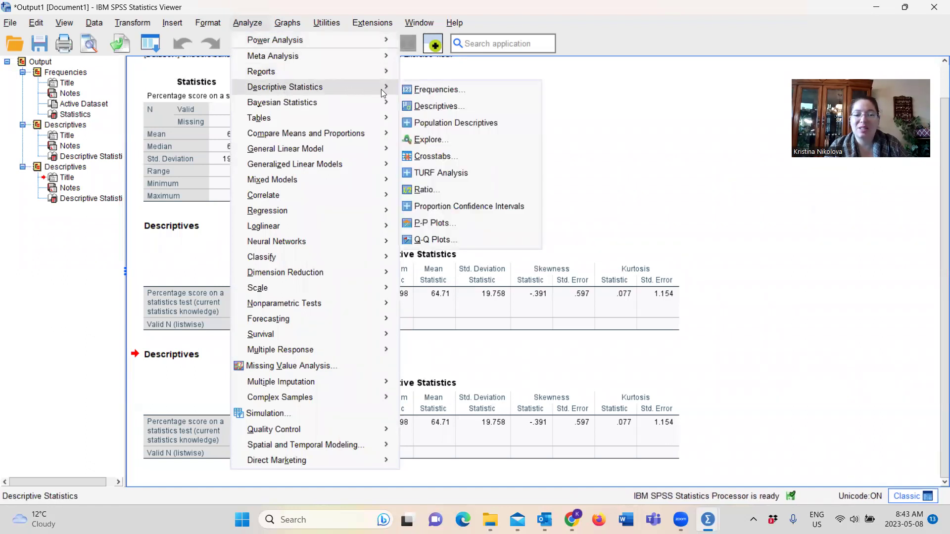
{"action": "left_click", "coordinate": [459, 93]}
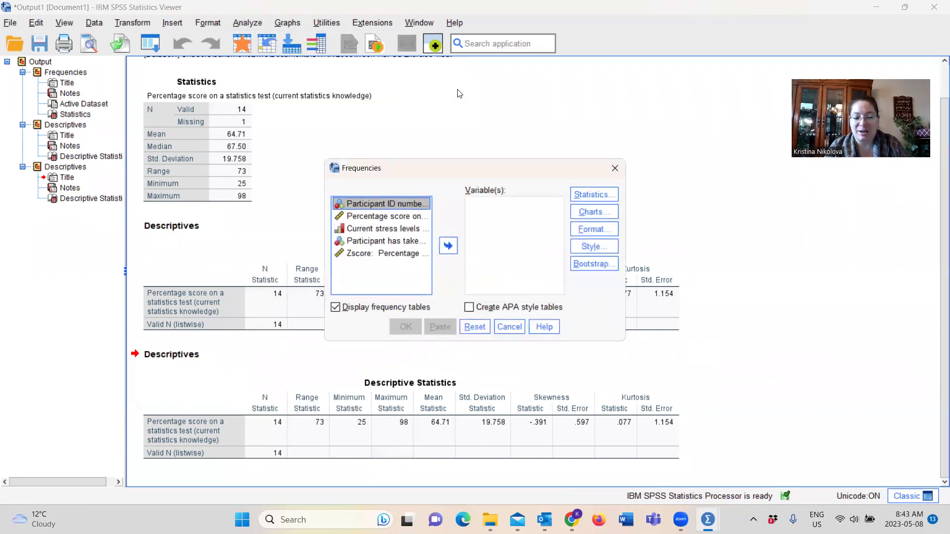
{"action": "left_click", "coordinate": [395, 216]}
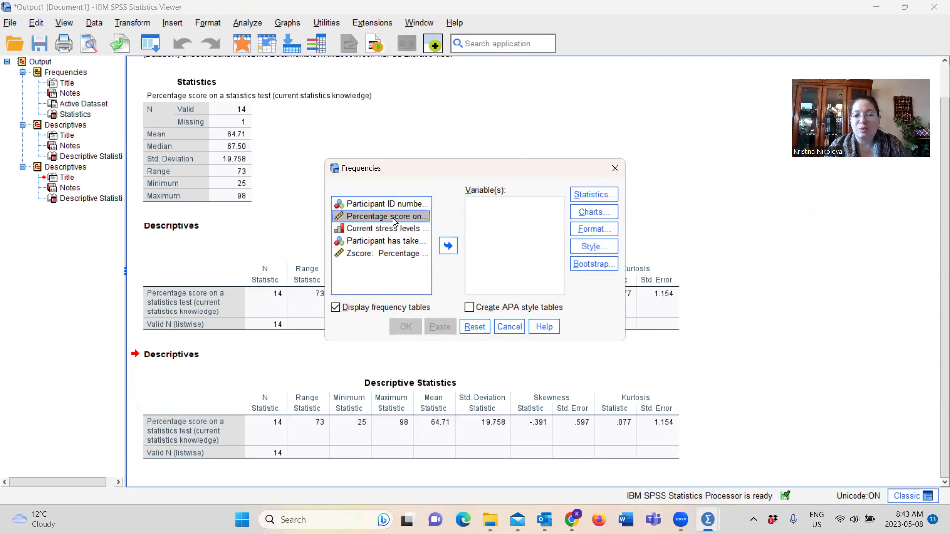
{"action": "left_click", "coordinate": [449, 246]}
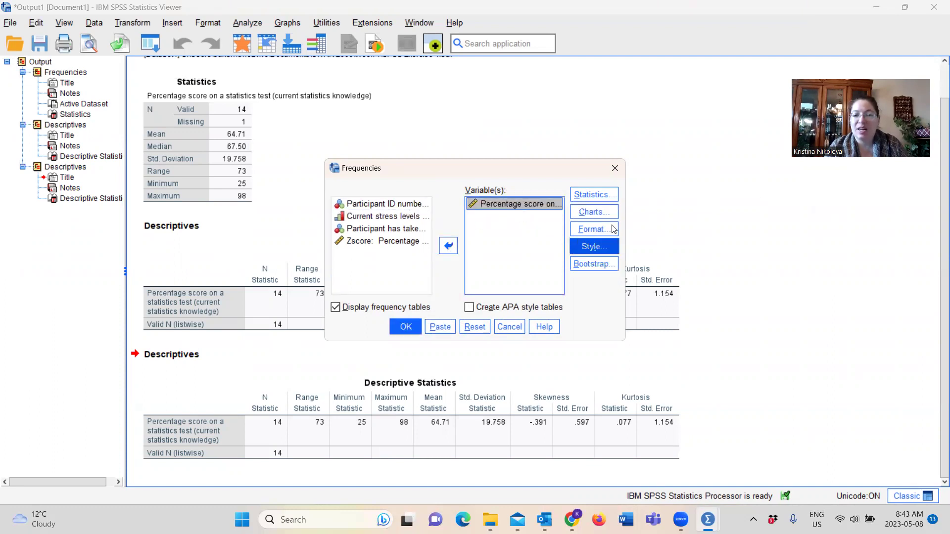
{"action": "left_click", "coordinate": [597, 196]}
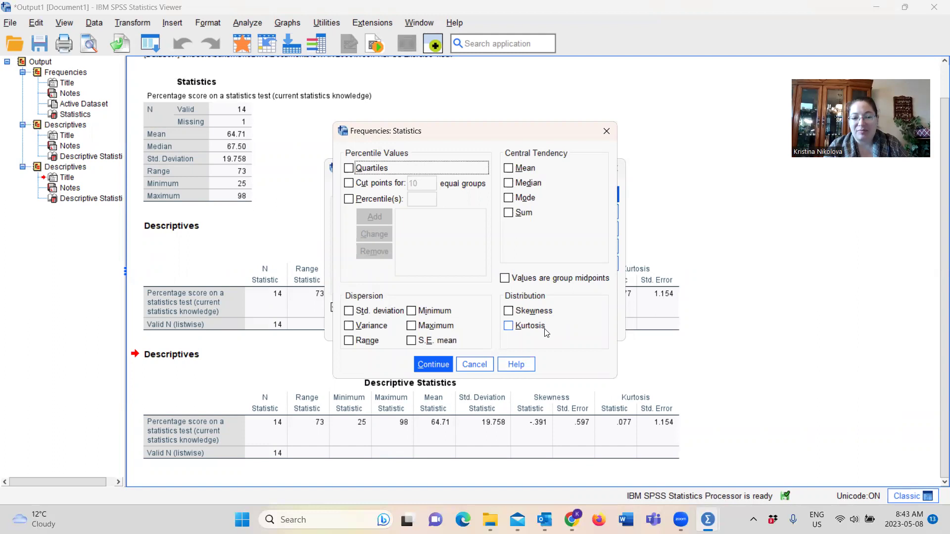
Request quartiles, mean, median, mode, SD, range, minimum, maximum, skewness and kurtosis.
{"action": "left_click", "coordinate": [511, 198]}
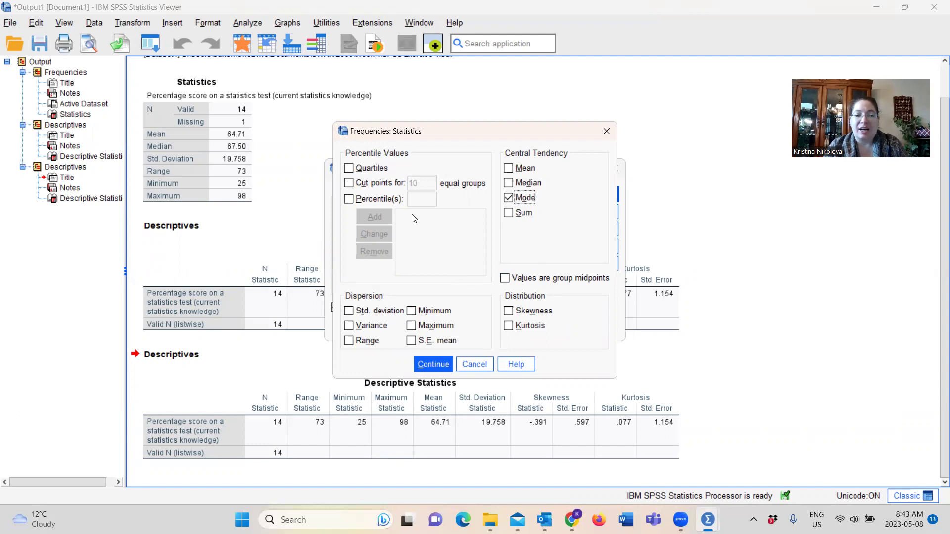
{"action": "left_click", "coordinate": [348, 169]}
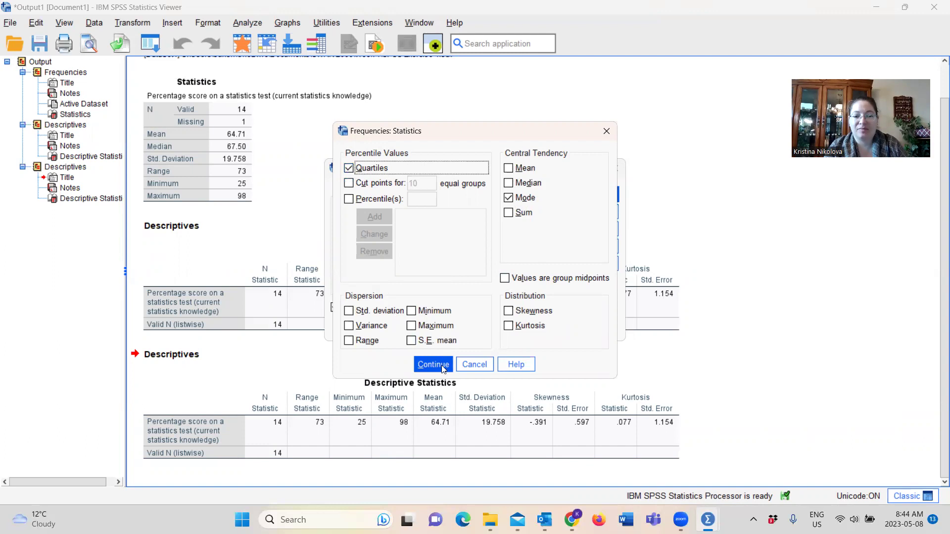
{"action": "left_click", "coordinate": [356, 313]}
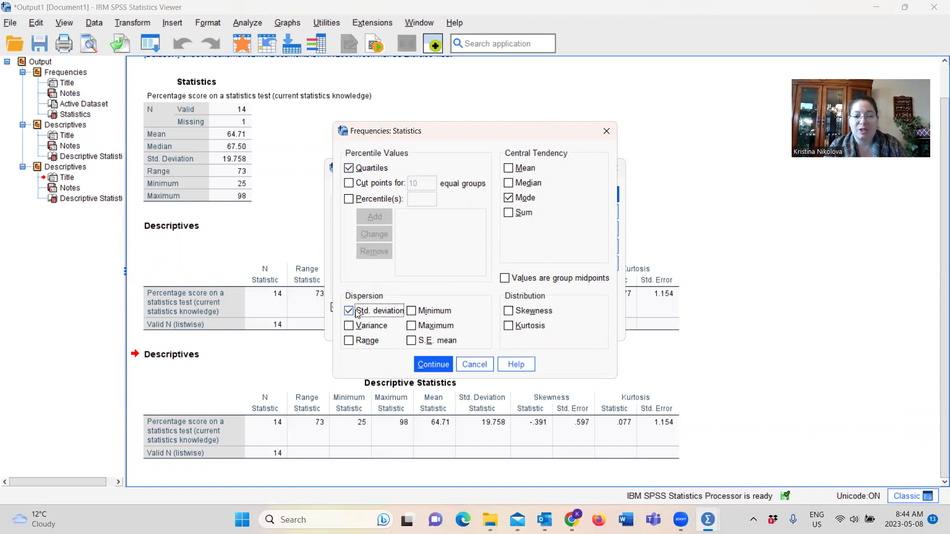
{"action": "left_click", "coordinate": [350, 341]}
{"action": "left_click", "coordinate": [417, 312]}
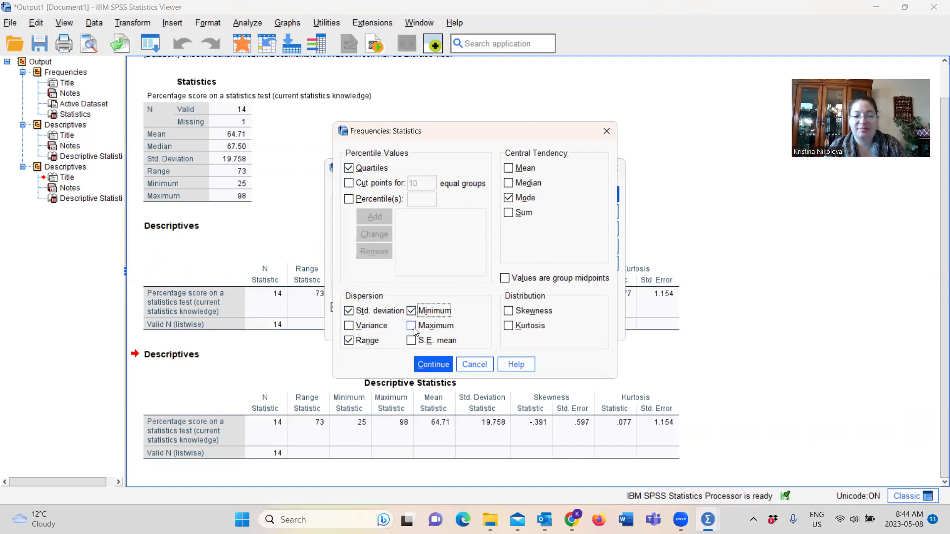
{"action": "left_click", "coordinate": [413, 326]}
{"action": "left_click", "coordinate": [511, 312]}
{"action": "left_click", "coordinate": [511, 327]}
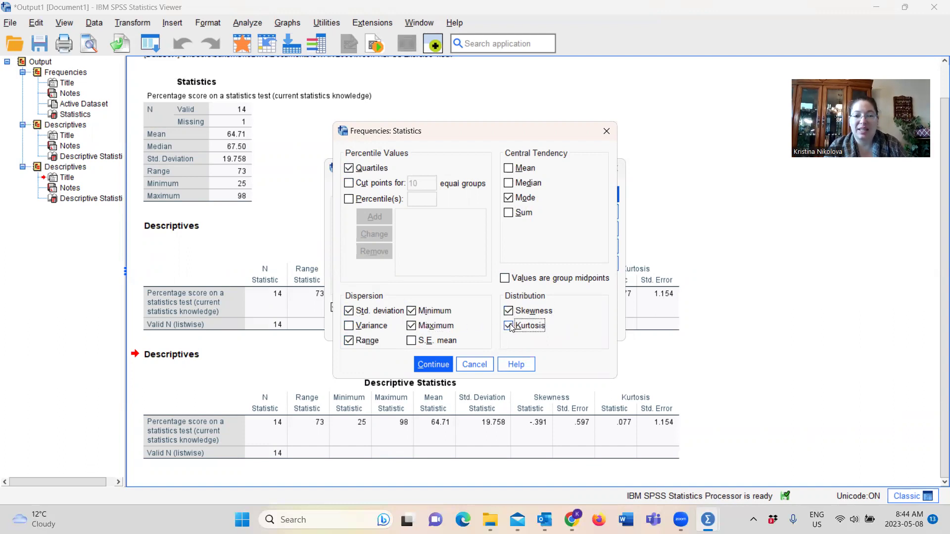
{"action": "left_click", "coordinate": [510, 169]}
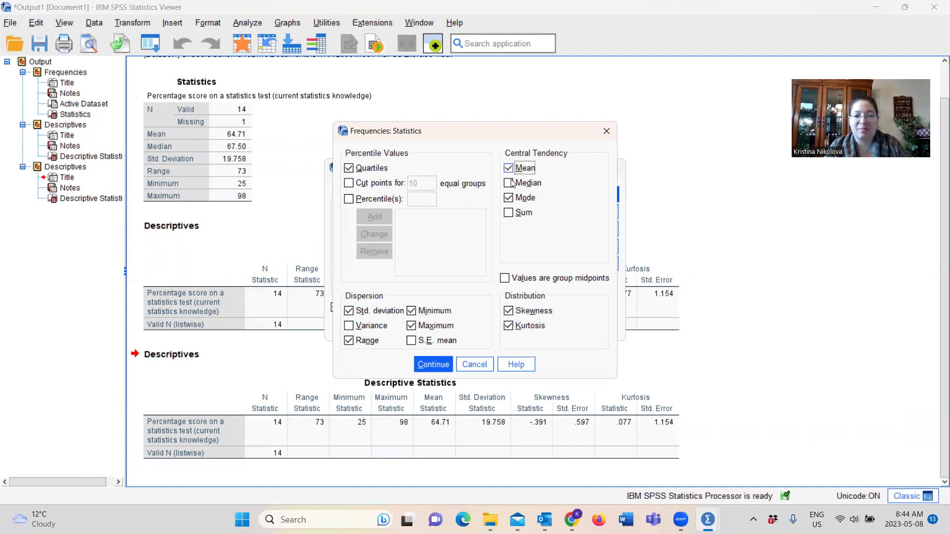
{"action": "left_click", "coordinate": [430, 372]}
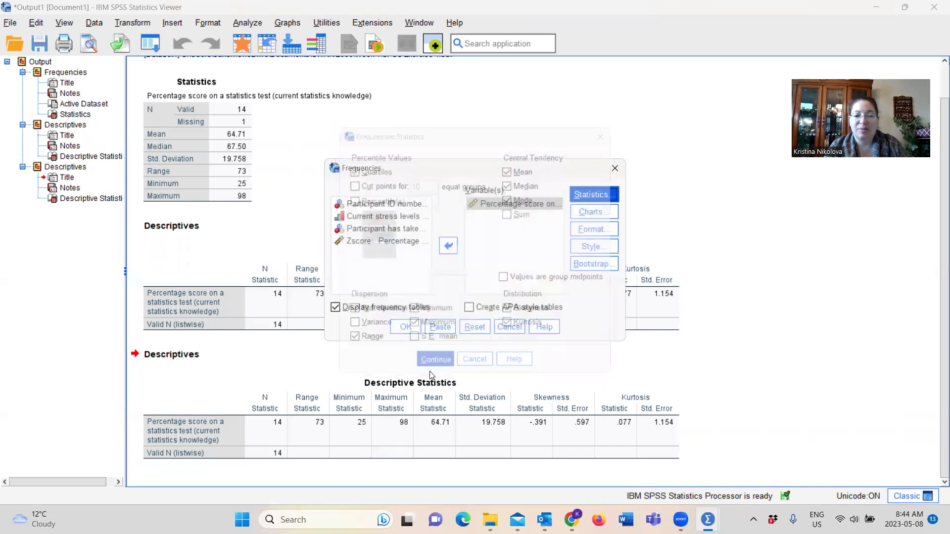
Paste the FREQUENCIES command and select its block in the syntax window.
{"action": "left_click", "coordinate": [440, 328]}
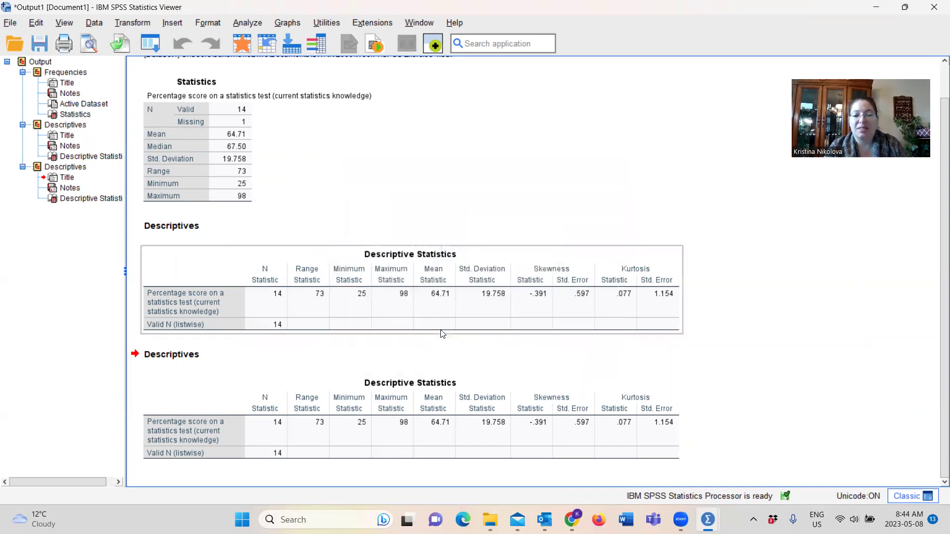
{"action": "mouse_move", "coordinate": [707, 520]}
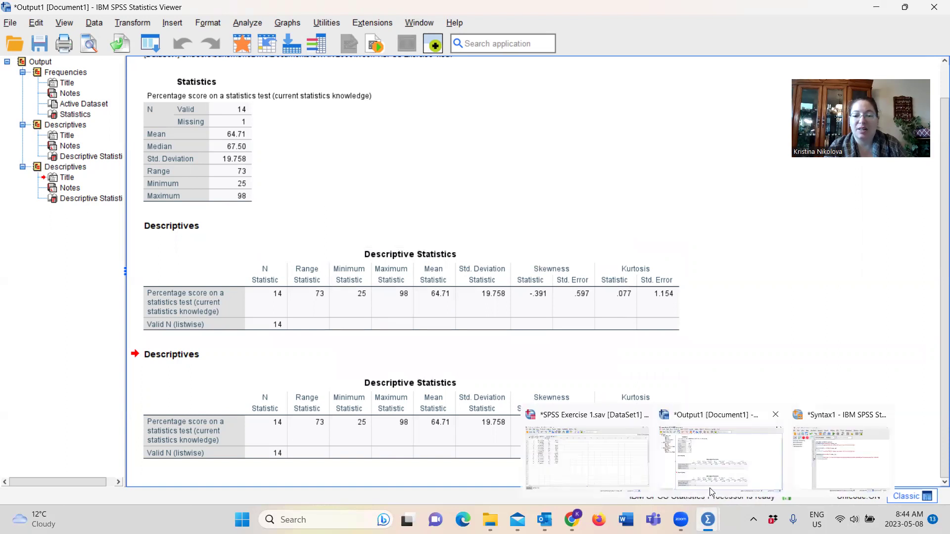
{"action": "left_click", "coordinate": [824, 464]}
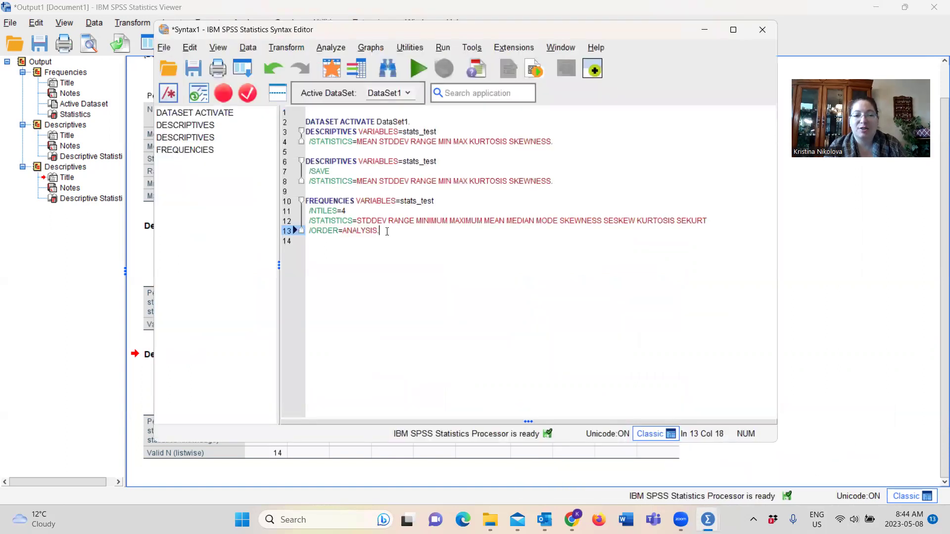
{"action": "key", "text": "shift+Home"}
{"action": "key", "text": "shift+Up"}
{"action": "key", "text": "shift+Up"}
{"action": "key", "text": "shift+Up"}
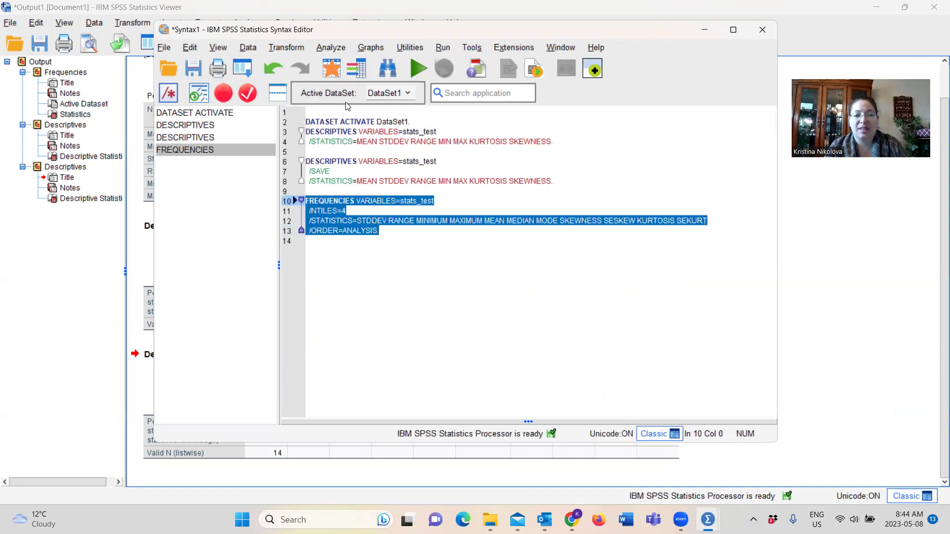
{"action": "left_click", "coordinate": [418, 68]}
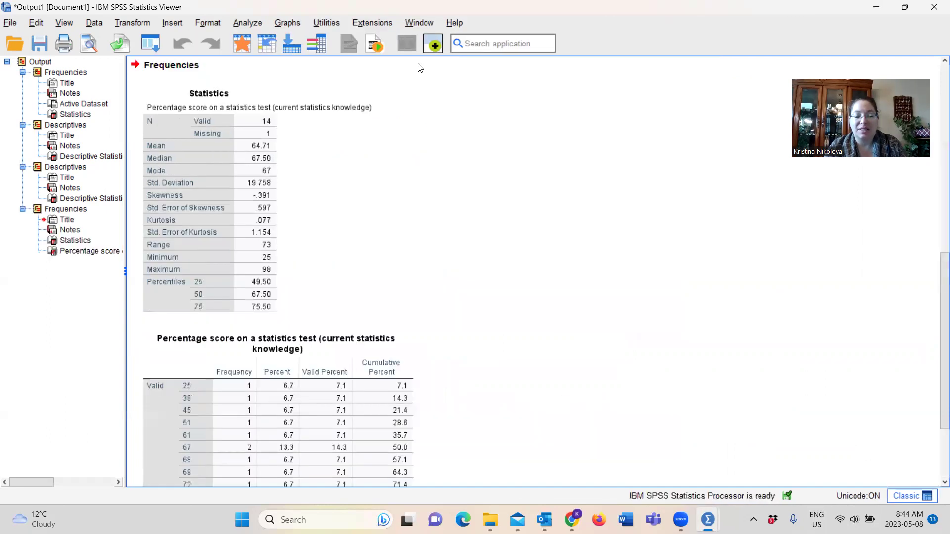
{"action": "left_click", "coordinate": [266, 146]}
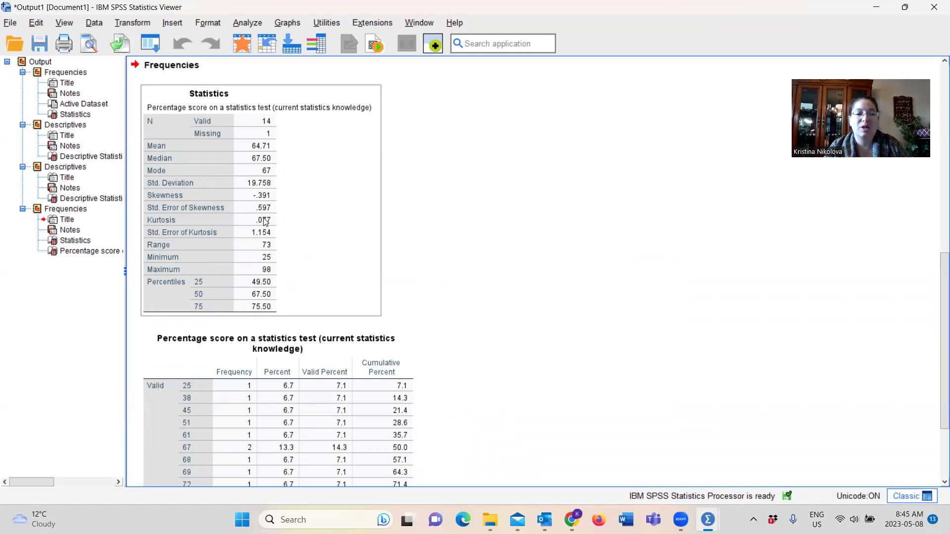
{"action": "left_click", "coordinate": [394, 231]}
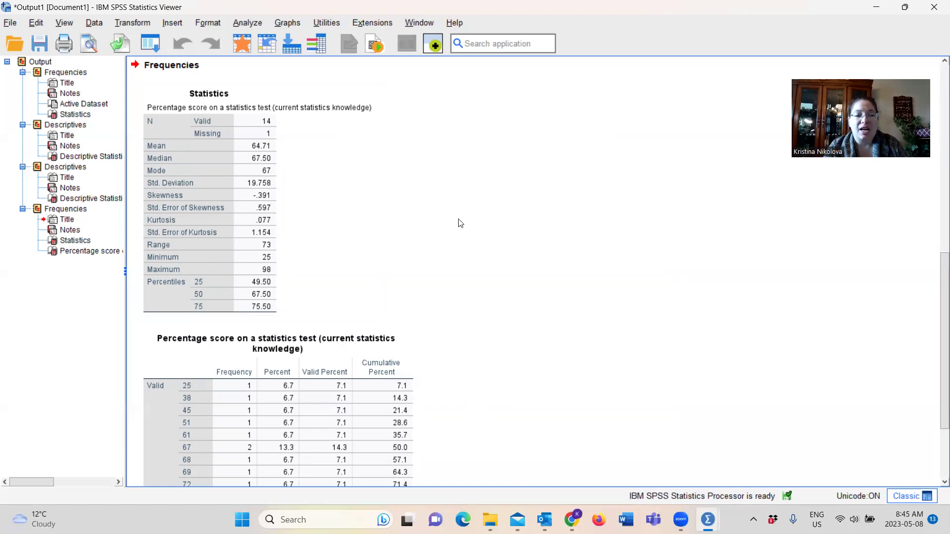
{"action": "left_click", "coordinate": [332, 305]}
{"action": "left_click", "coordinate": [416, 286]}
{"action": "left_click_drag", "start_coordinate": [936, 280], "coordinate": [937, 346]}
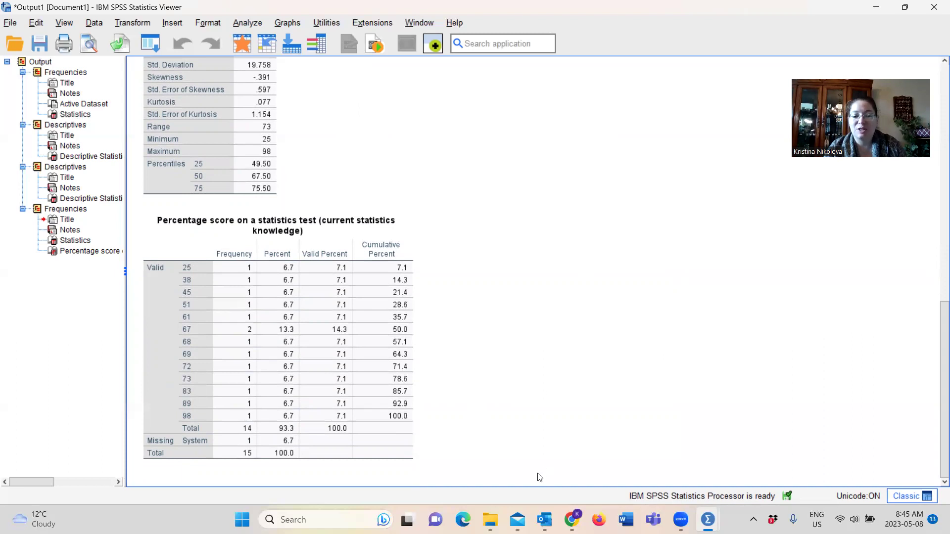
Open the SPSS Exercise 2 assignment in Word from the Week 2 folder.
{"action": "mouse_move", "coordinate": [490, 520]}
{"action": "left_click", "coordinate": [525, 482]}
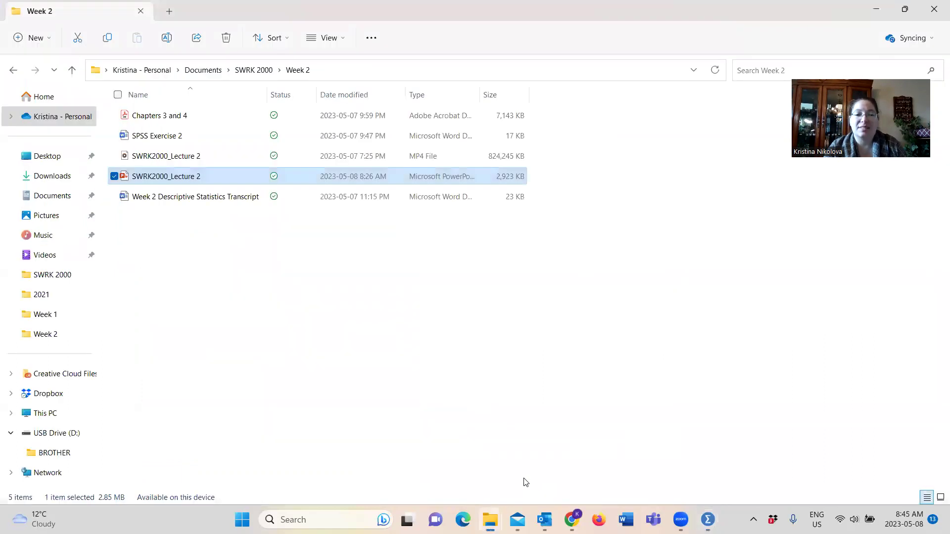
{"action": "double_click", "coordinate": [216, 139]}
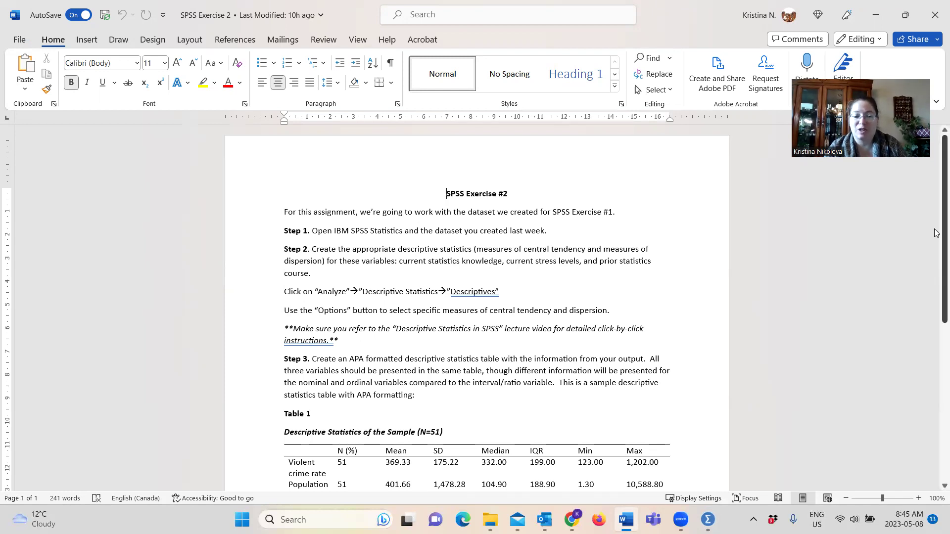
{"action": "scroll", "coordinate": [606, 341], "scroll_direction": "down", "scroll_amount": 3}
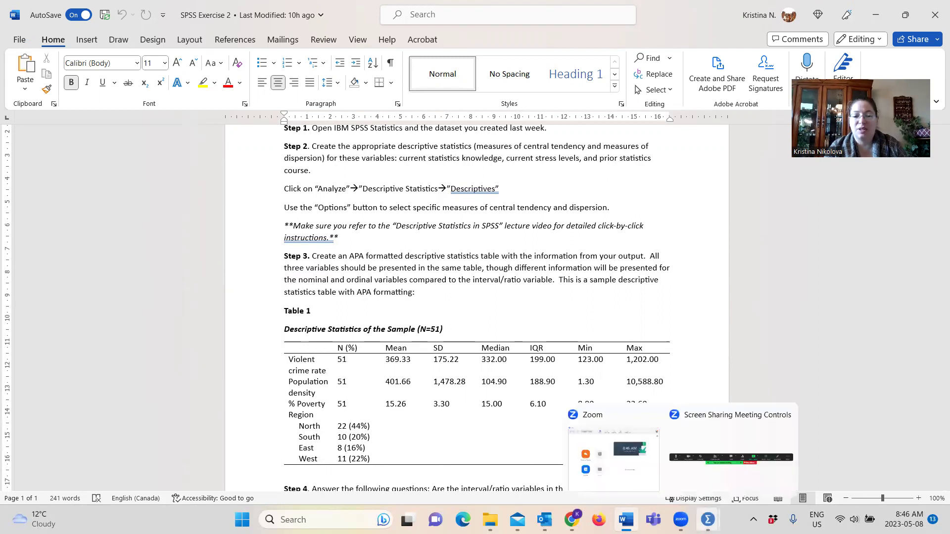
{"action": "mouse_move", "coordinate": [707, 519]}
{"action": "mouse_move", "coordinate": [720, 453]}
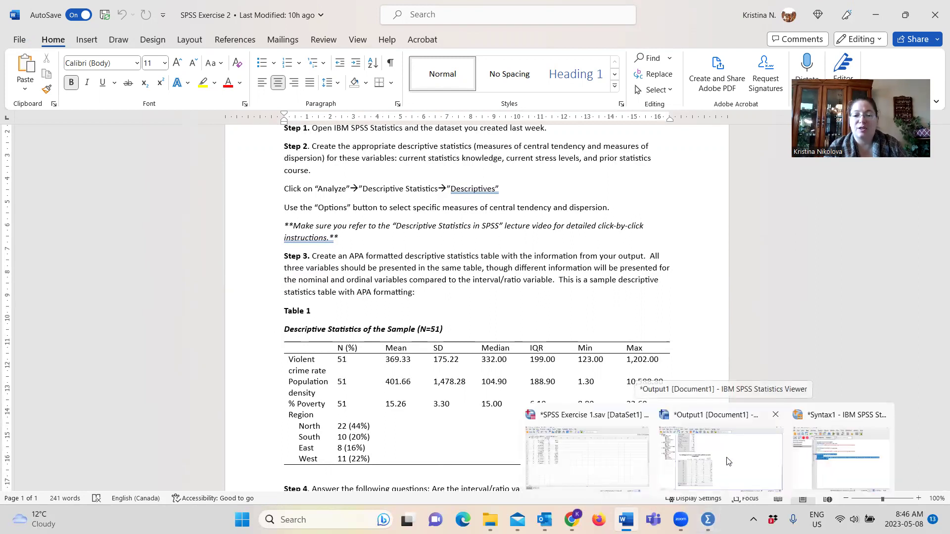
Bring the SPSS Exercise 1 Data Editor, now with Zstats_test, back to the front.
{"action": "left_click", "coordinate": [602, 451]}
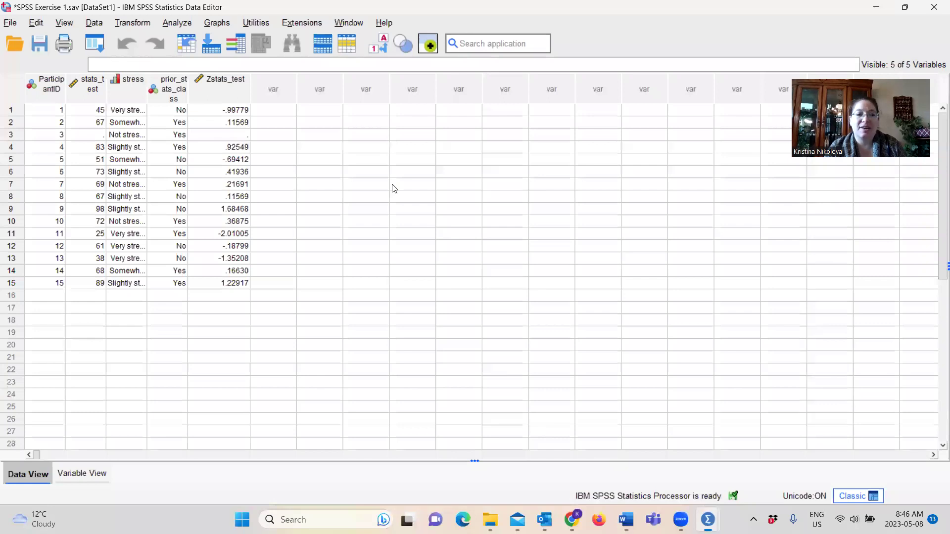
{"action": "left_click", "coordinate": [182, 27]}
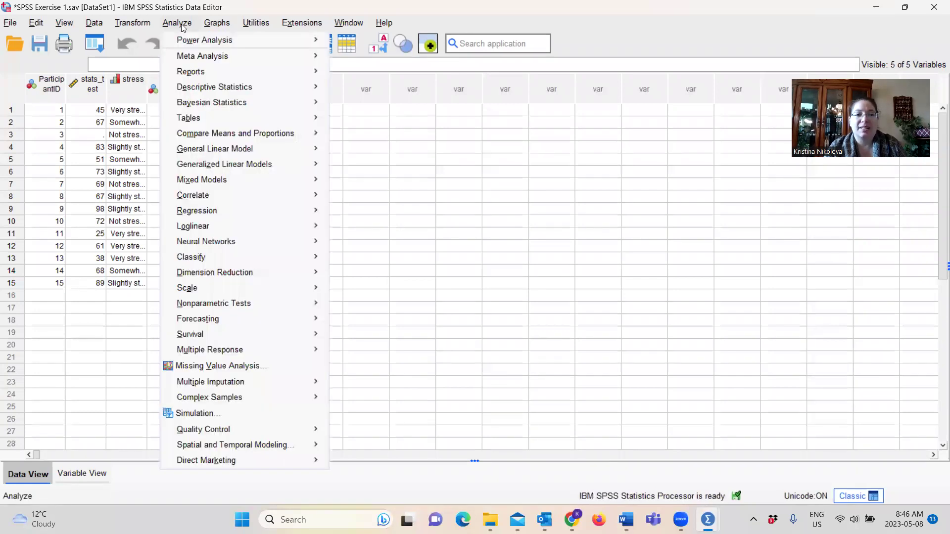
{"action": "mouse_move", "coordinate": [215, 87]}
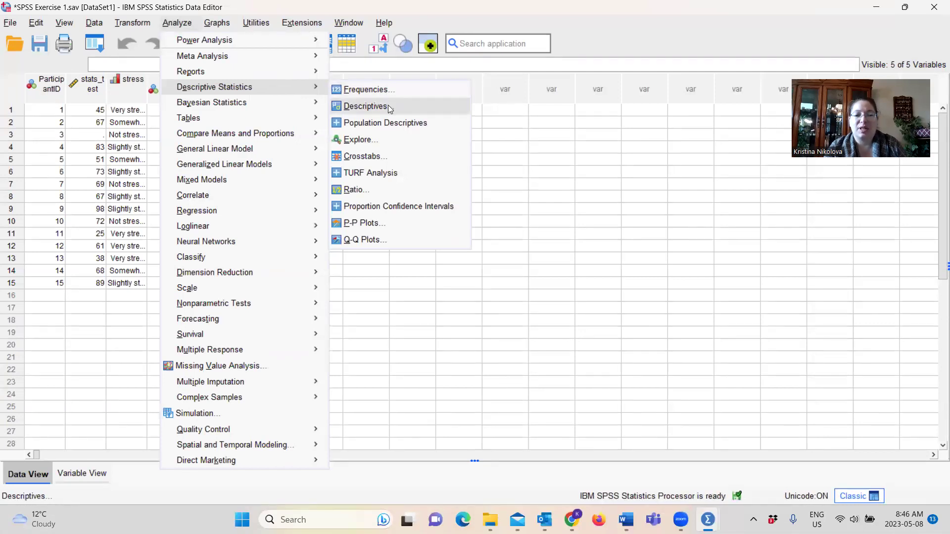
{"action": "left_click", "coordinate": [388, 105]}
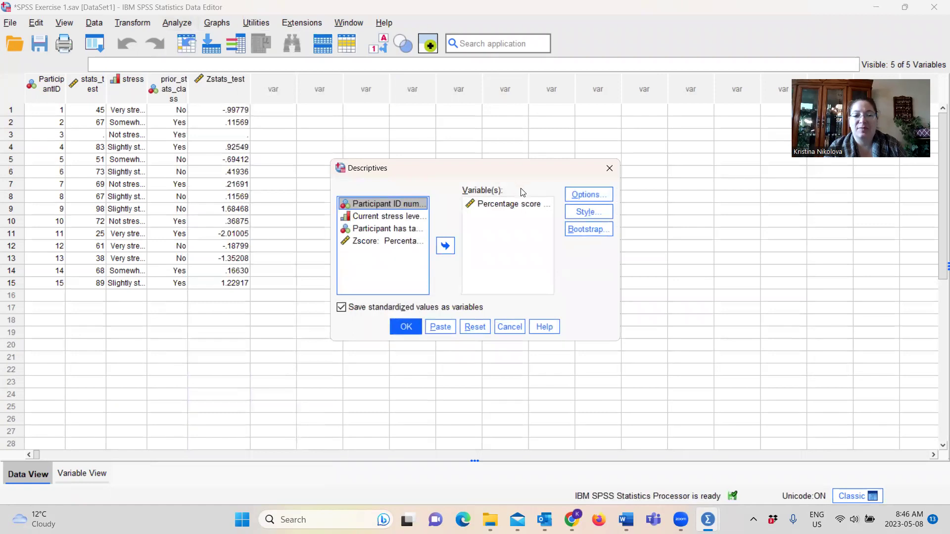
{"action": "left_click", "coordinate": [511, 204]}
{"action": "left_click", "coordinate": [444, 246]}
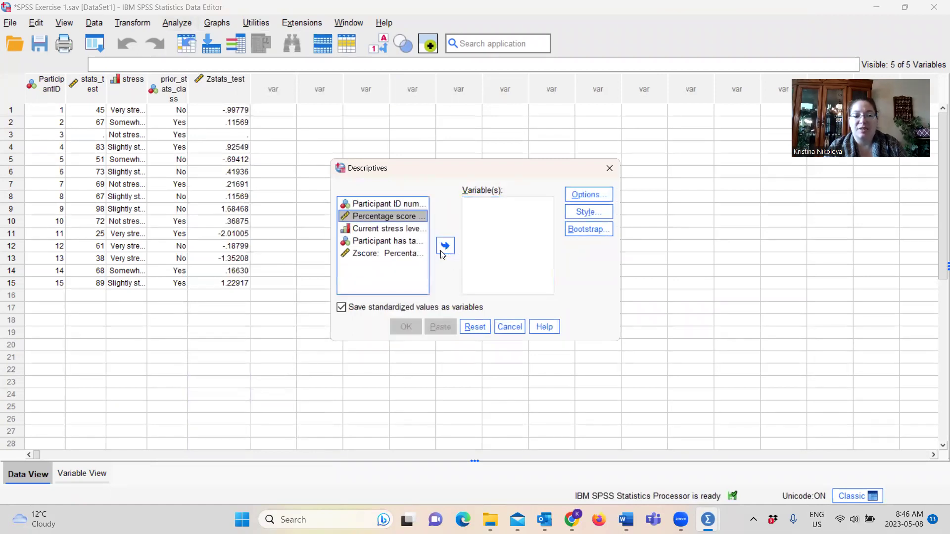
{"action": "left_click", "coordinate": [395, 232]}
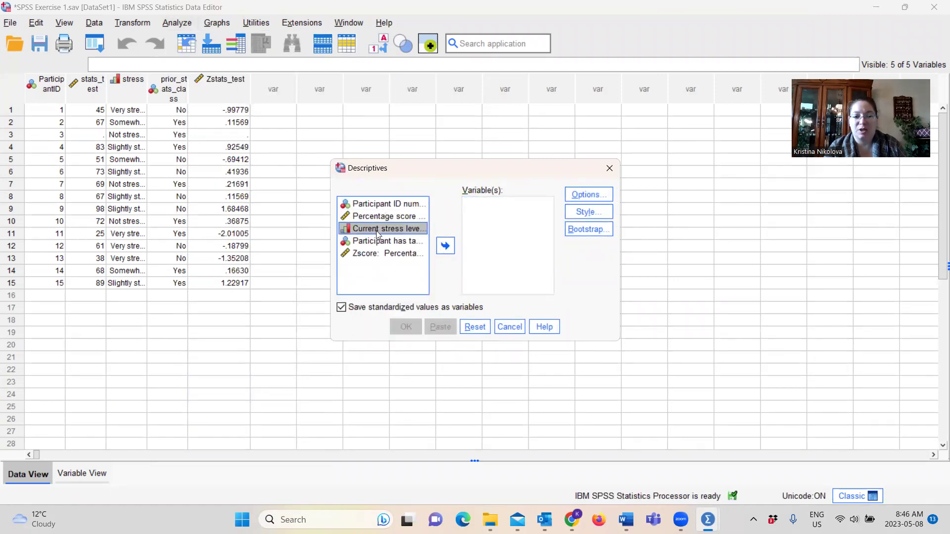
{"action": "left_click", "coordinate": [447, 248]}
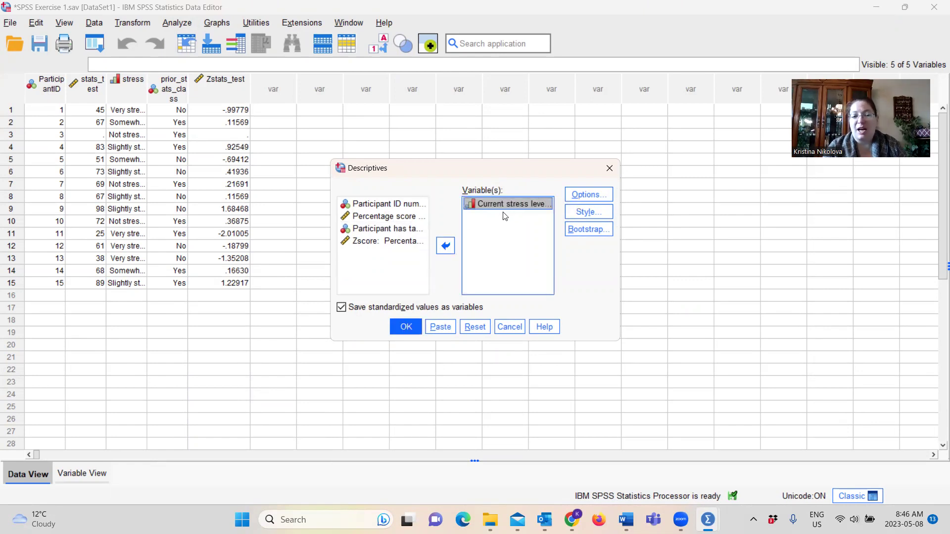
{"action": "left_click", "coordinate": [594, 193]}
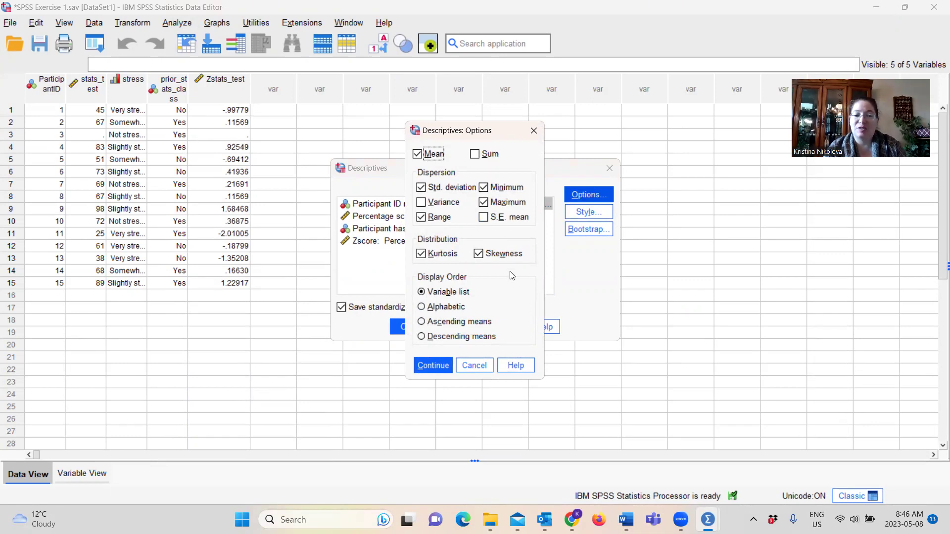
{"action": "left_click", "coordinate": [476, 363]}
{"action": "left_click", "coordinate": [509, 327]}
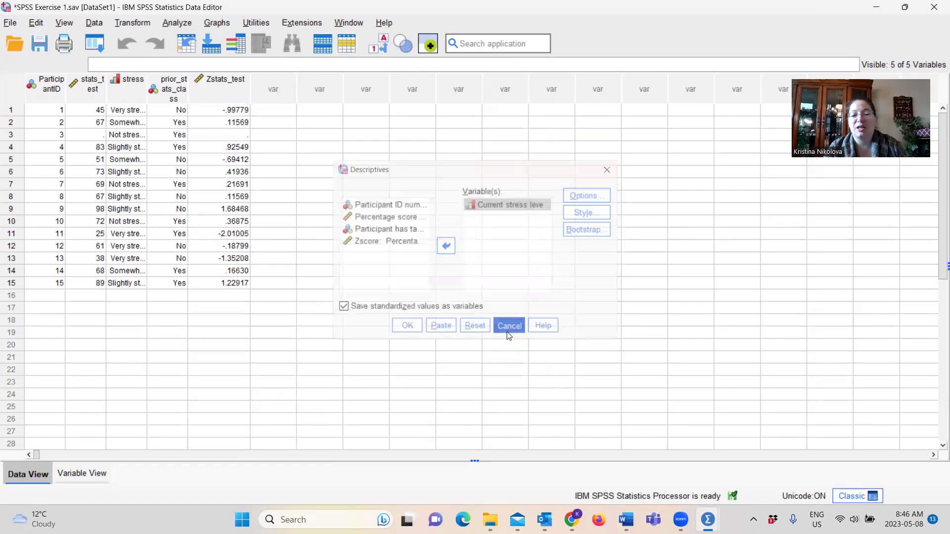
Set up Frequencies with stress replacing Percentage score, and bring up its Statistics options.
{"action": "left_click", "coordinate": [178, 23]}
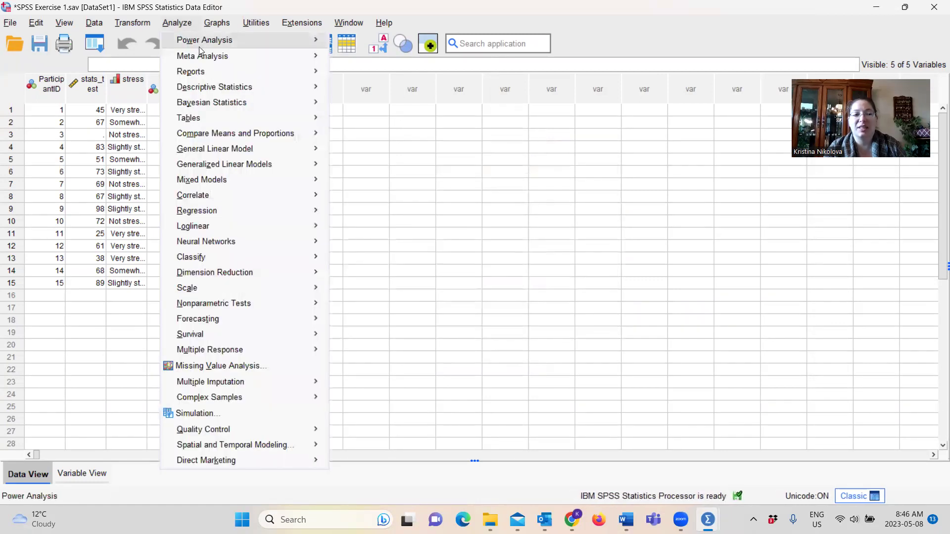
{"action": "mouse_move", "coordinate": [215, 87]}
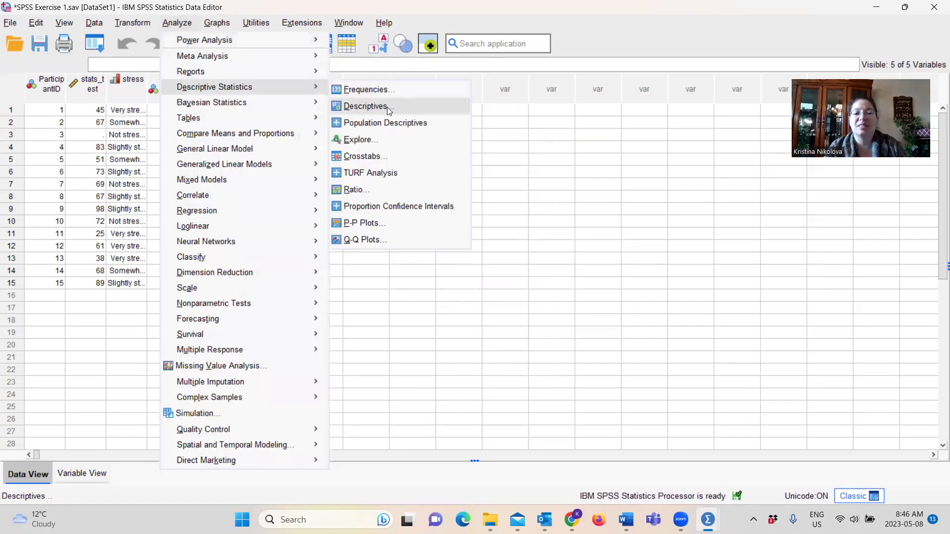
{"action": "left_click", "coordinate": [389, 92]}
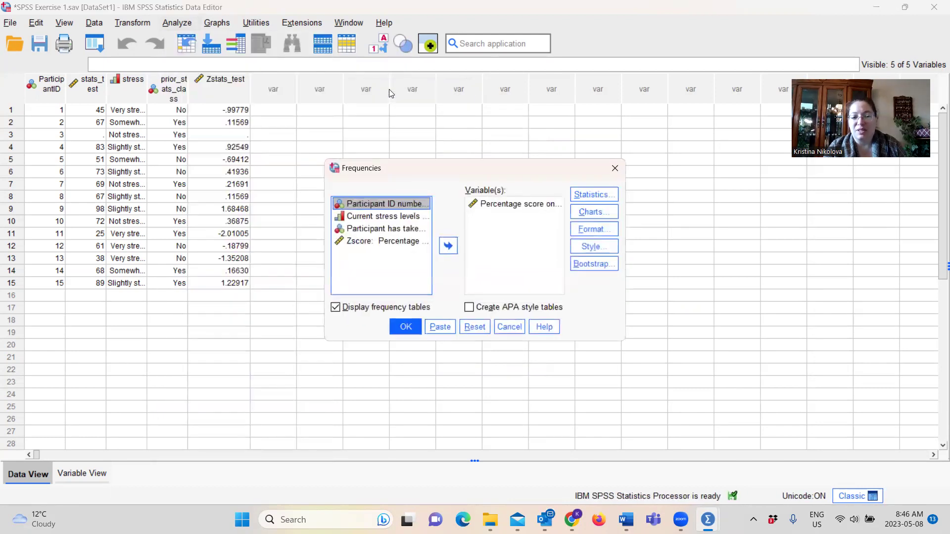
{"action": "left_click", "coordinate": [510, 204]}
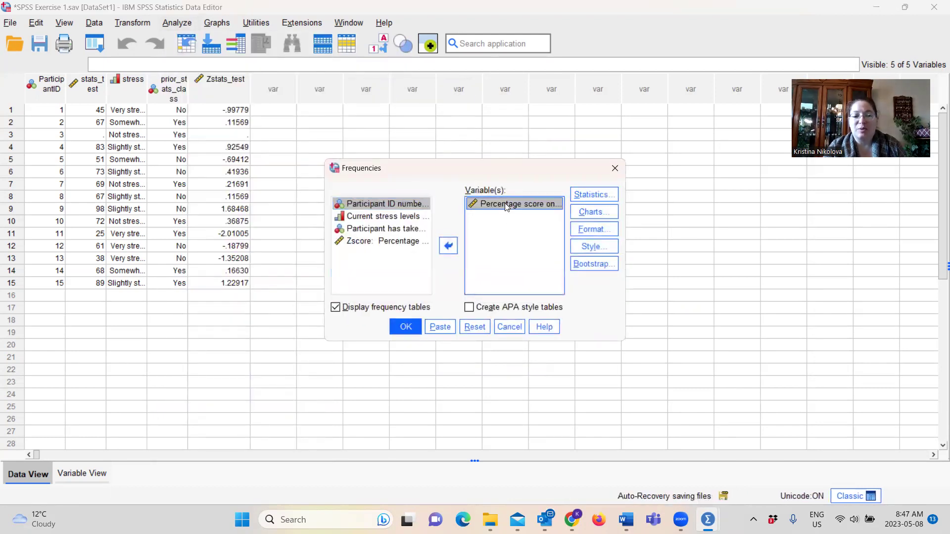
{"action": "left_click", "coordinate": [448, 247]}
{"action": "key", "text": "Down"}
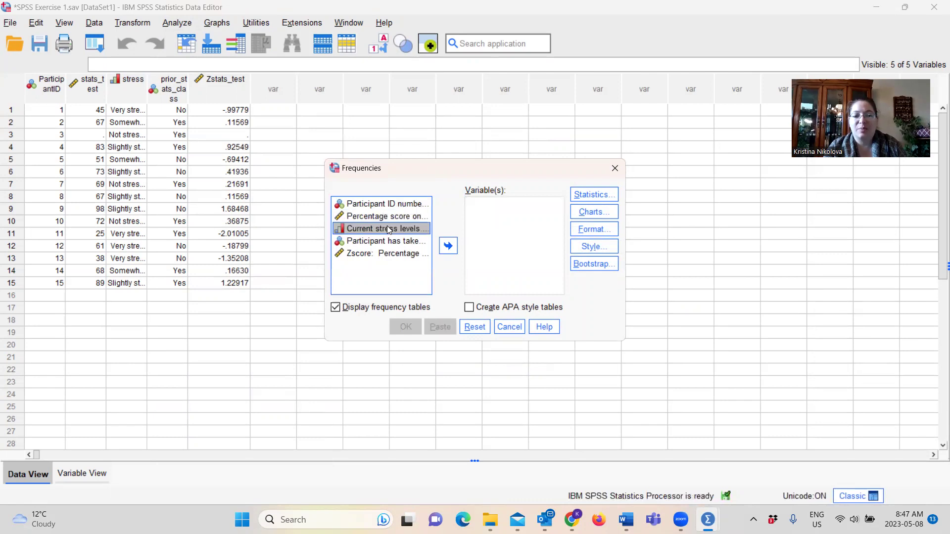
{"action": "left_click", "coordinate": [449, 245]}
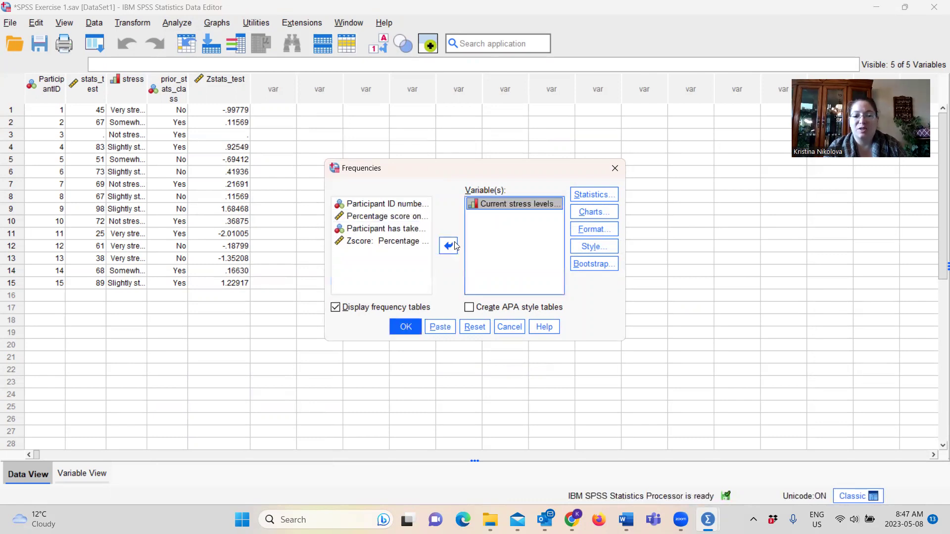
{"action": "left_click", "coordinate": [590, 194]}
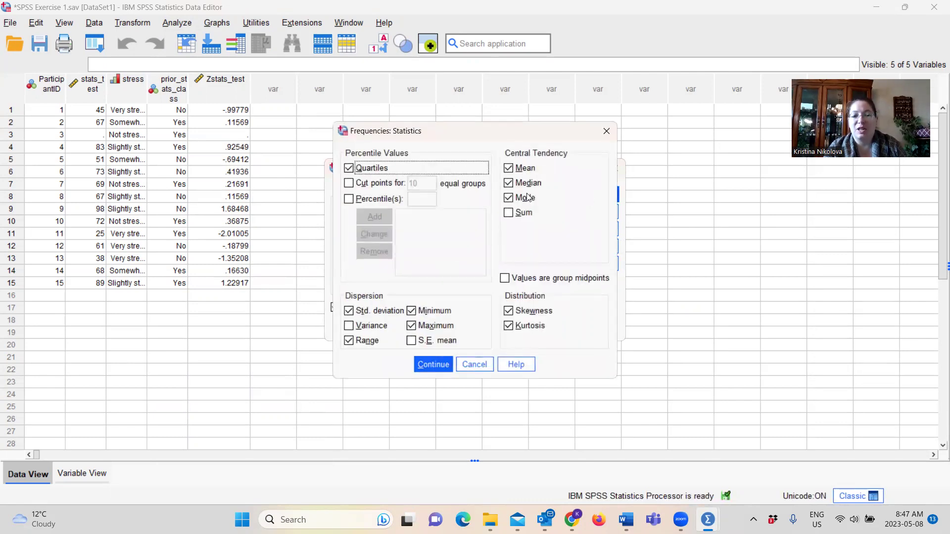
Keep only median and mode as statistics and paste the frequencies command.
{"action": "left_click", "coordinate": [509, 169]}
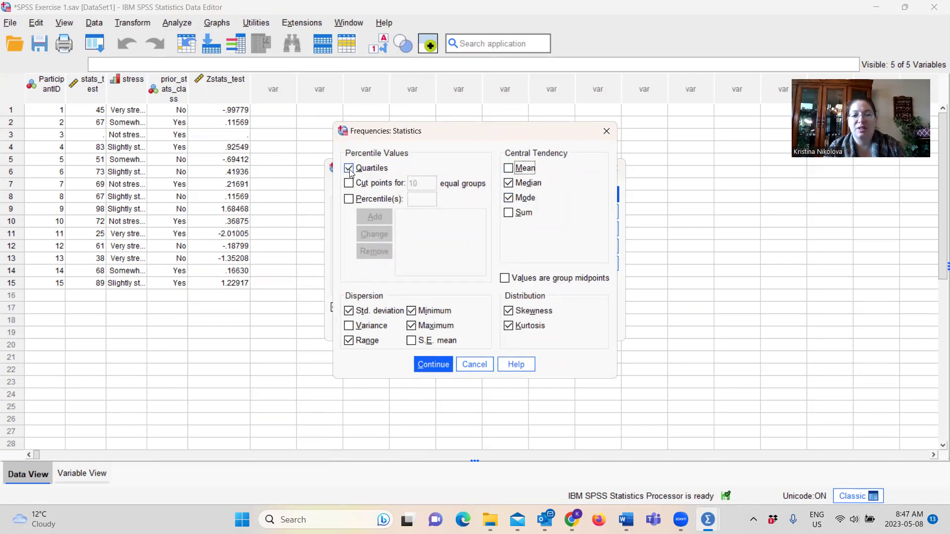
{"action": "left_click", "coordinate": [349, 168]}
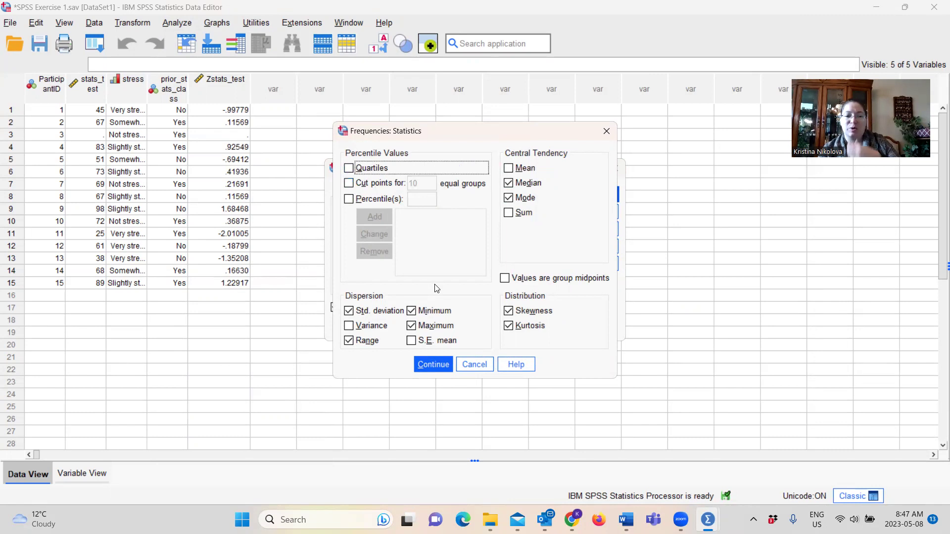
{"action": "left_click", "coordinate": [350, 311]}
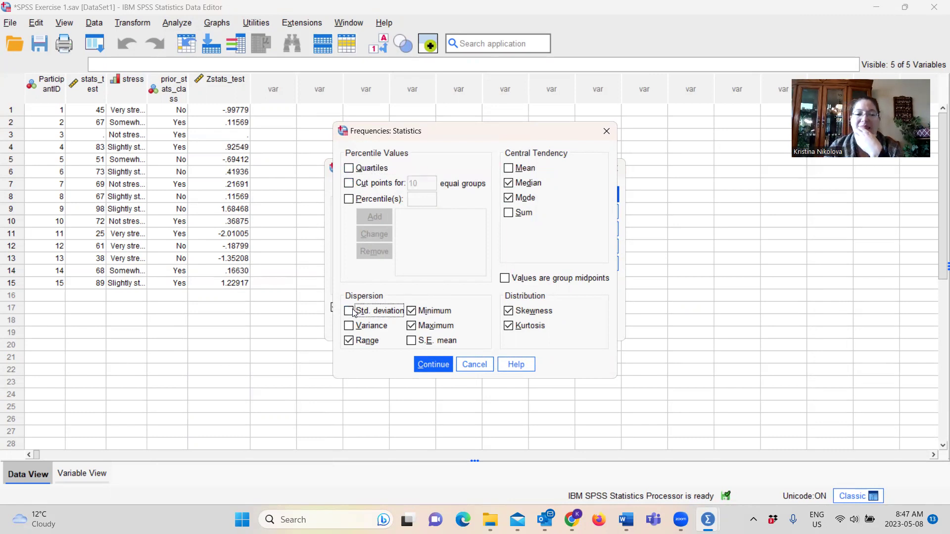
{"action": "left_click", "coordinate": [350, 341]}
{"action": "left_click", "coordinate": [411, 326]}
{"action": "left_click", "coordinate": [509, 311]}
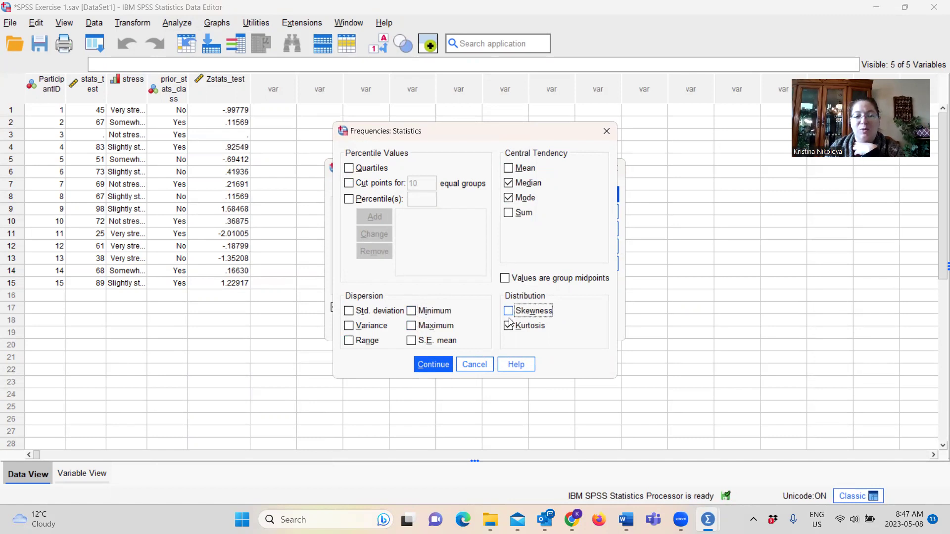
{"action": "left_click", "coordinate": [509, 325]}
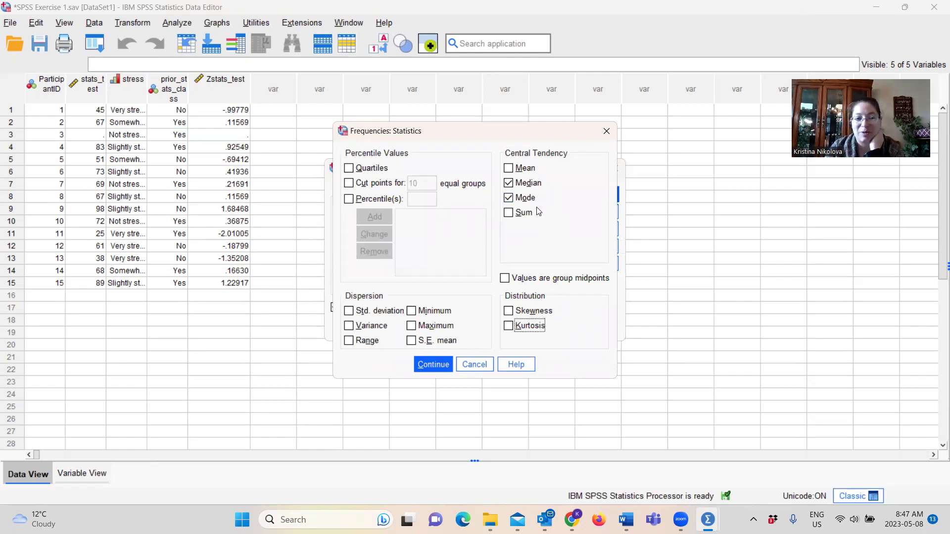
{"action": "left_click", "coordinate": [434, 365]}
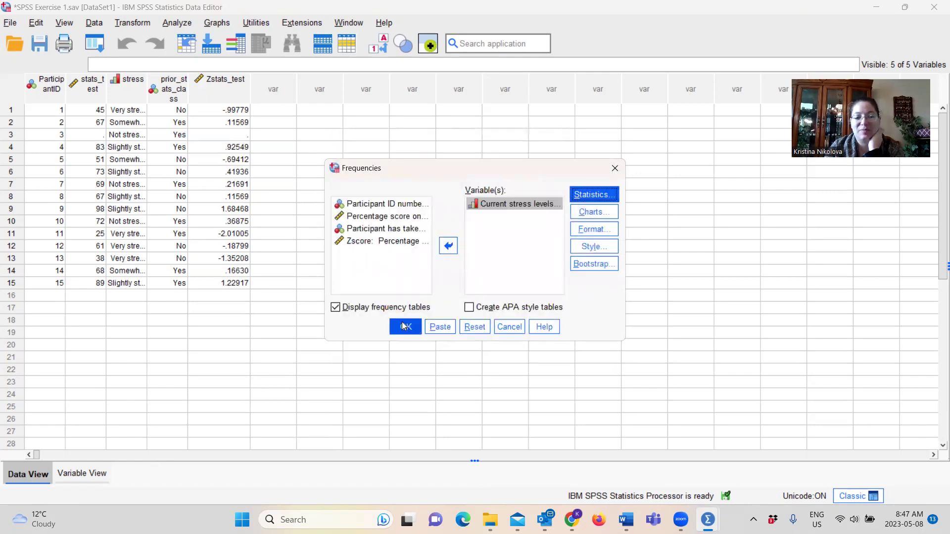
{"action": "left_click", "coordinate": [428, 326]}
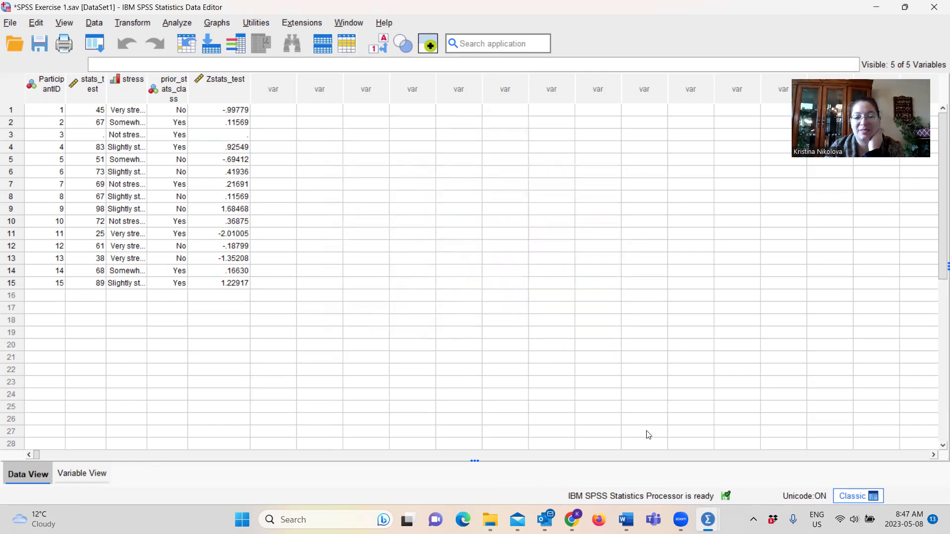
Run the stress frequencies syntax on lines 15–17 and select its Current stress levels table.
{"action": "mouse_move", "coordinate": [708, 520]}
{"action": "left_click", "coordinate": [839, 456]}
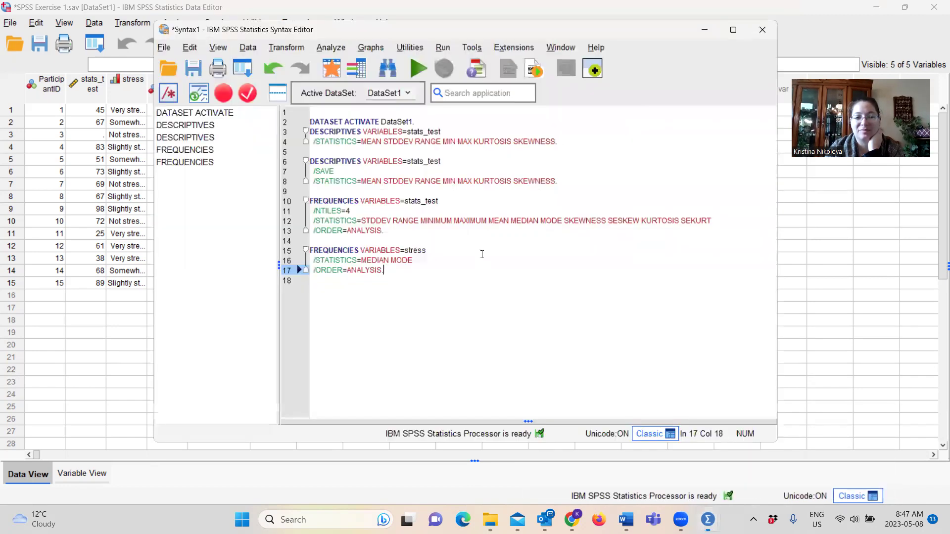
{"action": "left_click_drag", "start_coordinate": [386, 270], "coordinate": [301, 249]}
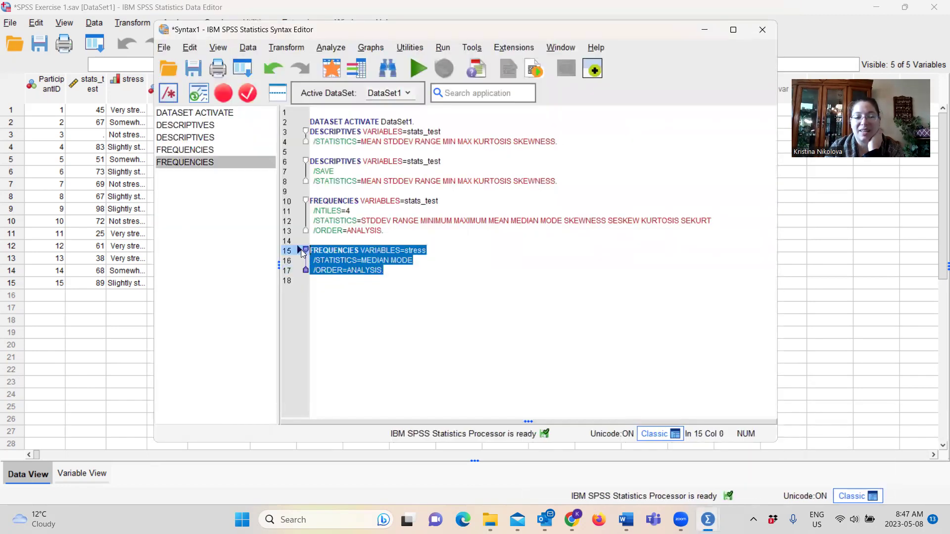
{"action": "left_click", "coordinate": [419, 68]}
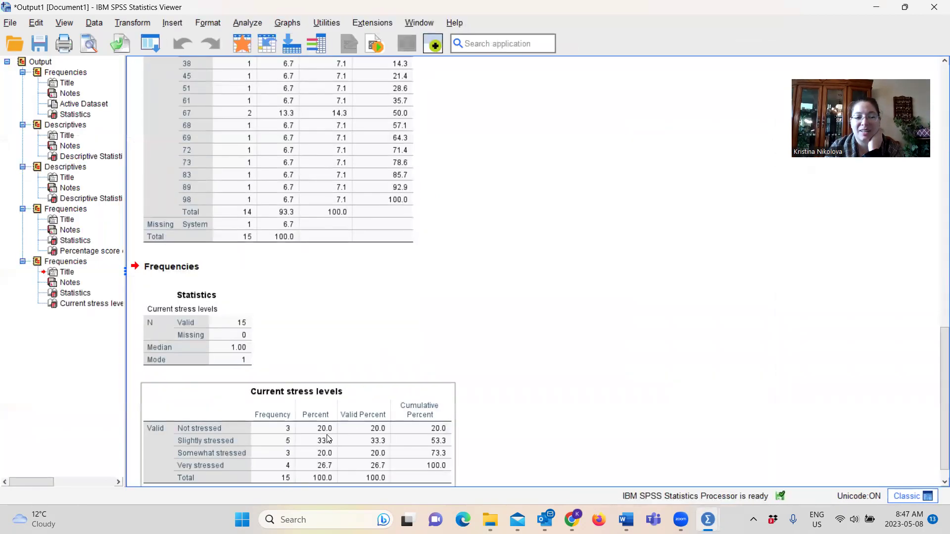
{"action": "left_click", "coordinate": [329, 437]}
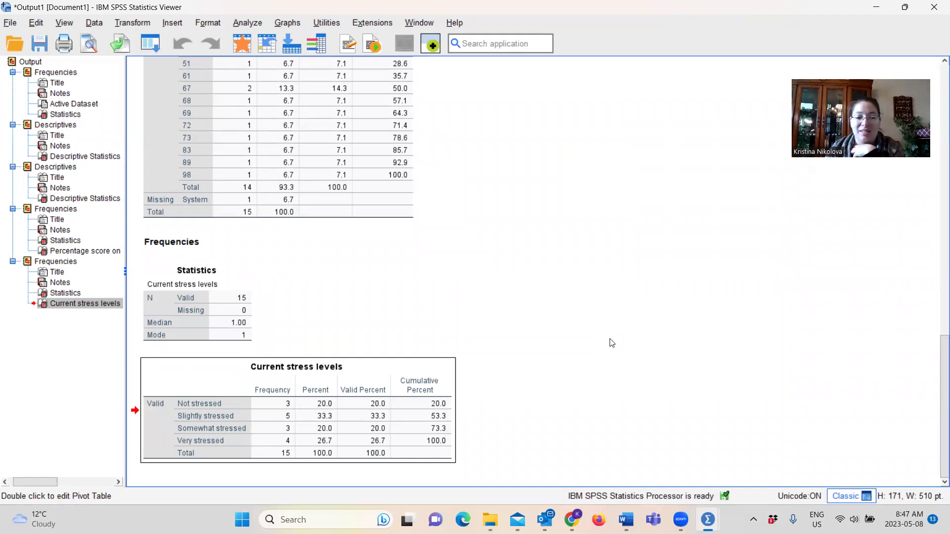
In Frequencies, replace current stress levels with prior_stats_class as the analysed variable.
{"action": "left_click", "coordinate": [254, 23]}
{"action": "mouse_move", "coordinate": [285, 87]}
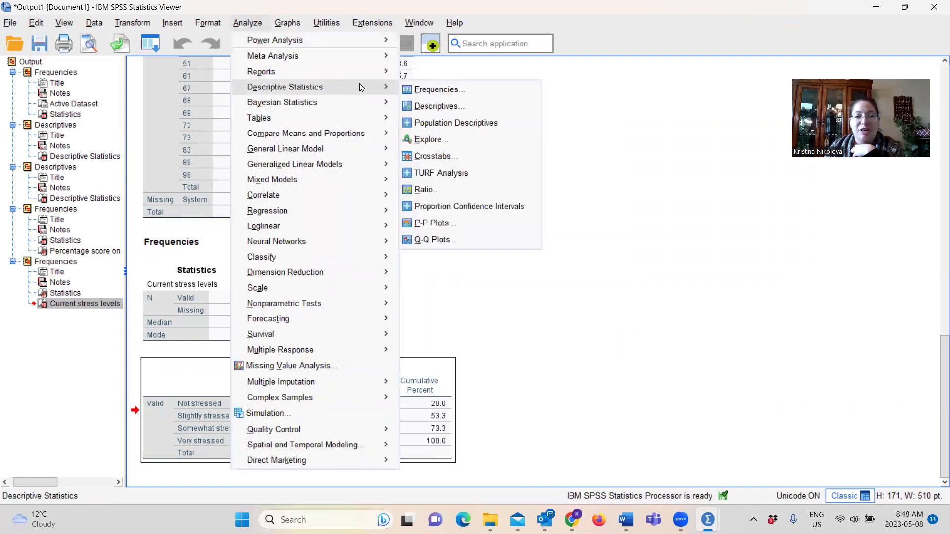
{"action": "left_click", "coordinate": [439, 90]}
{"action": "left_click", "coordinate": [518, 205]}
{"action": "left_click", "coordinate": [449, 245]}
{"action": "left_click", "coordinate": [400, 241]}
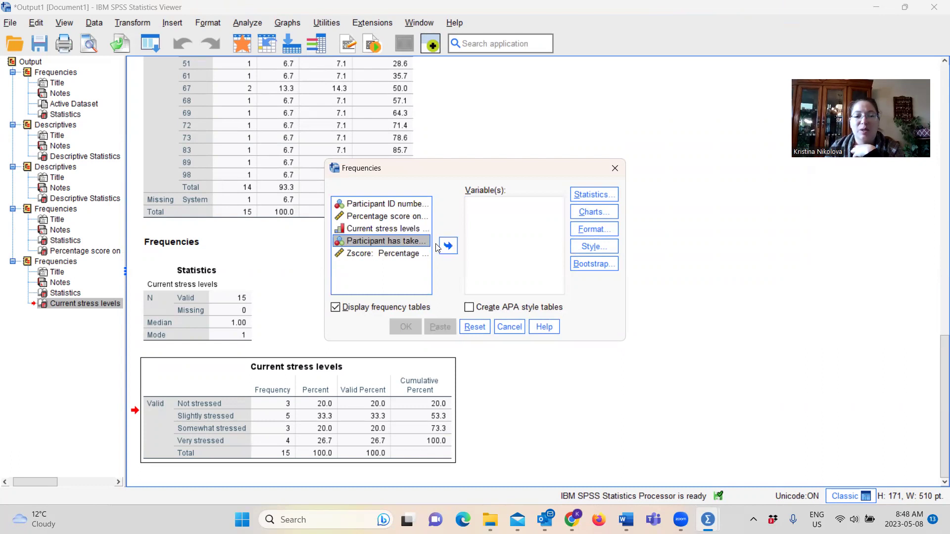
{"action": "left_click", "coordinate": [448, 247]}
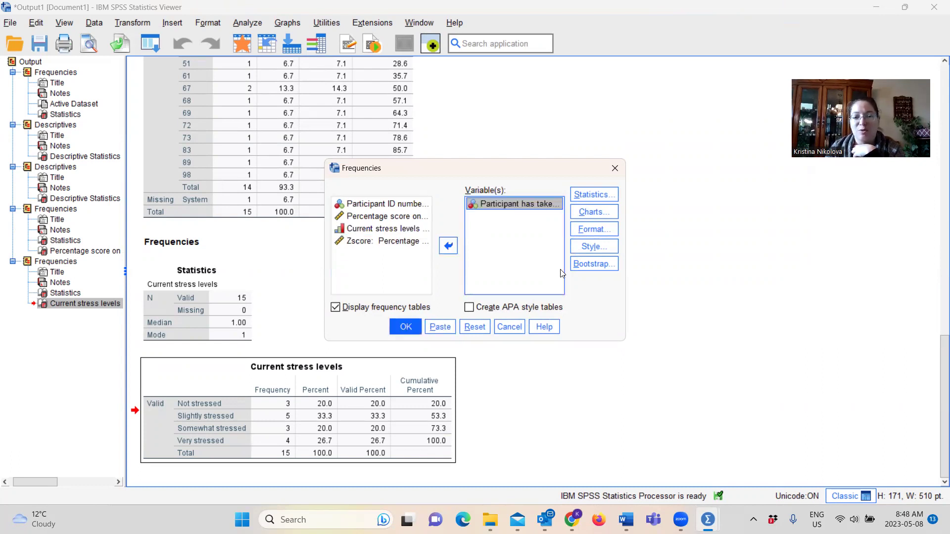
Request only the mode, unchecking Median, and paste the command into the syntax file.
{"action": "left_click", "coordinate": [587, 196]}
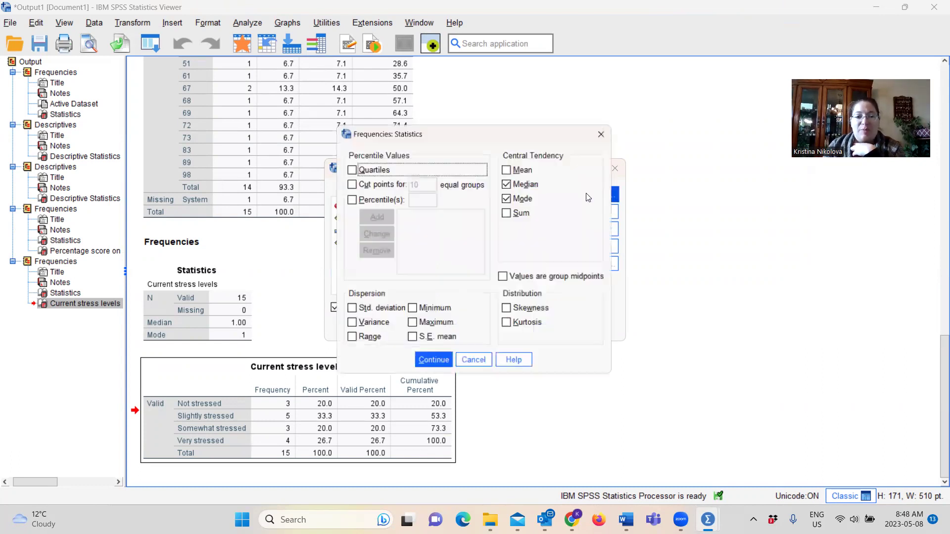
{"action": "left_click", "coordinate": [509, 183]}
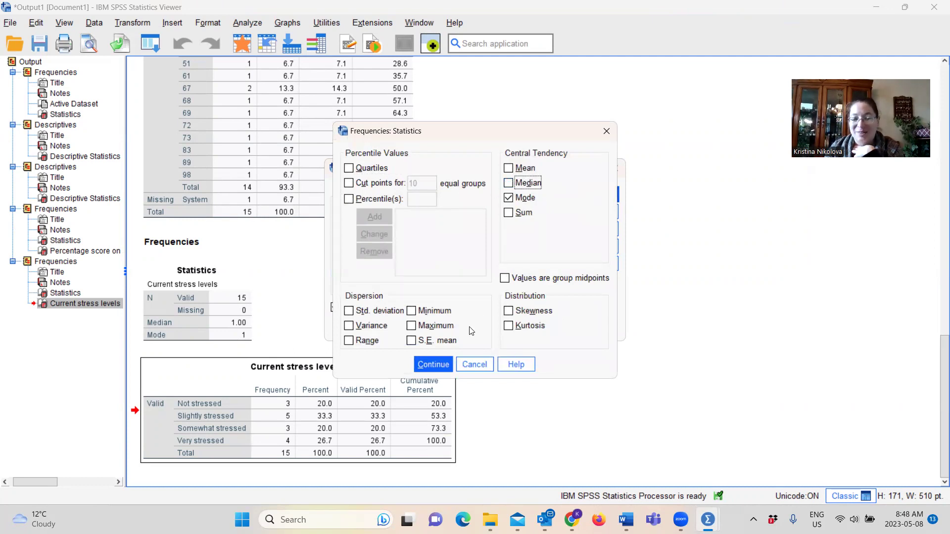
{"action": "left_click", "coordinate": [433, 367]}
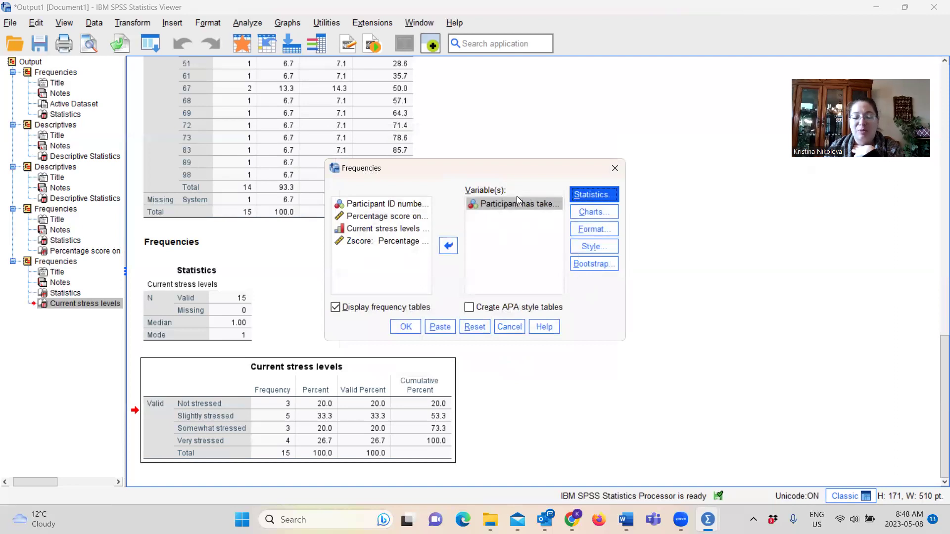
{"action": "left_click", "coordinate": [441, 328]}
{"action": "mouse_move", "coordinate": [707, 519]}
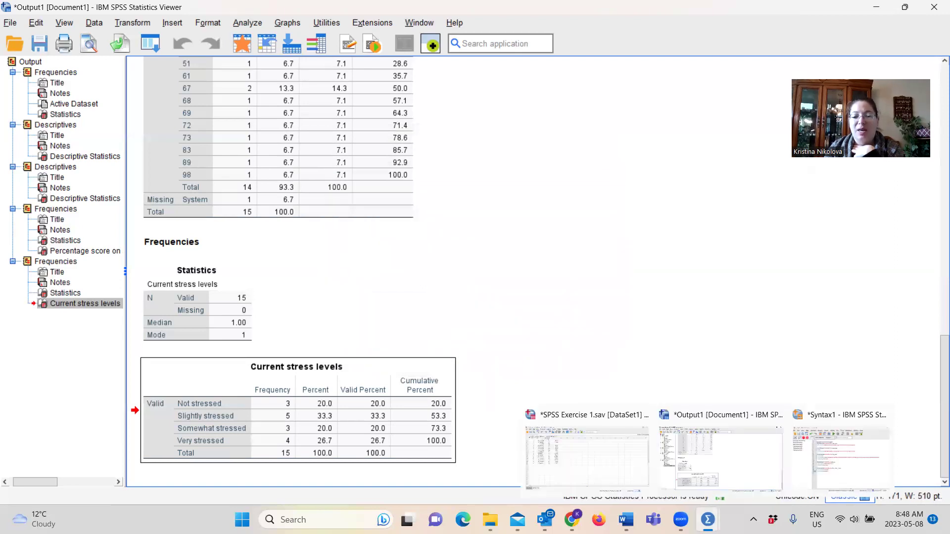
Run the last FREQUENCIES block and select the prior statistics class table (7 No, 8 Yes).
{"action": "left_click", "coordinate": [824, 470]}
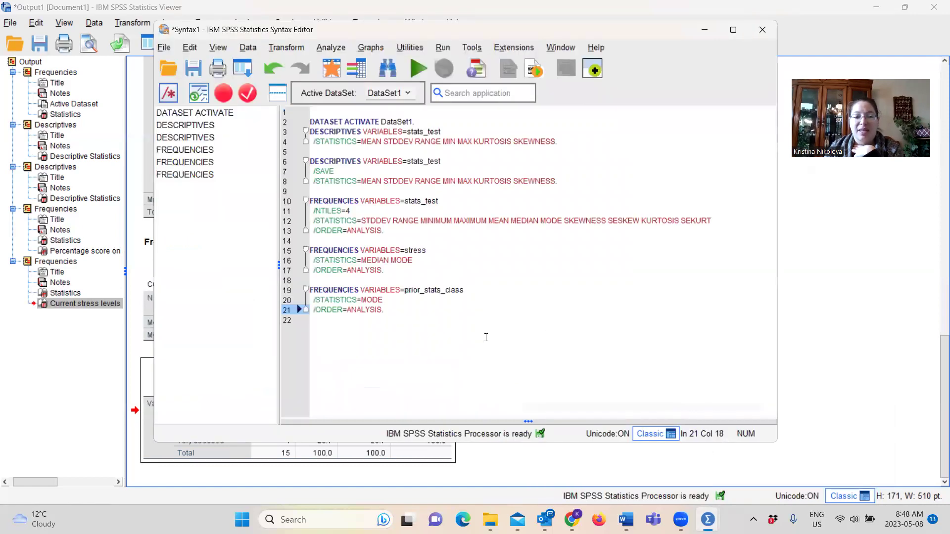
{"action": "left_click_drag", "start_coordinate": [394, 313], "coordinate": [310, 288]}
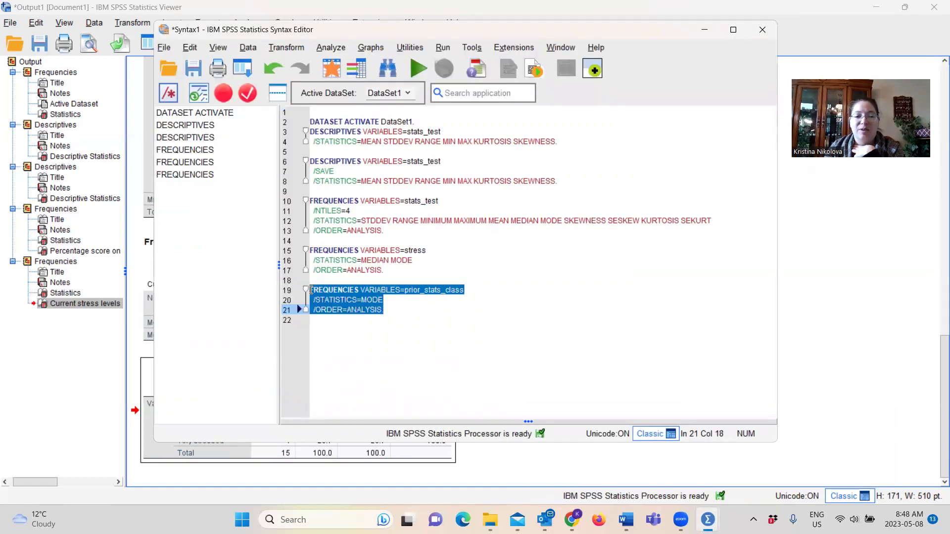
{"action": "left_click", "coordinate": [418, 69]}
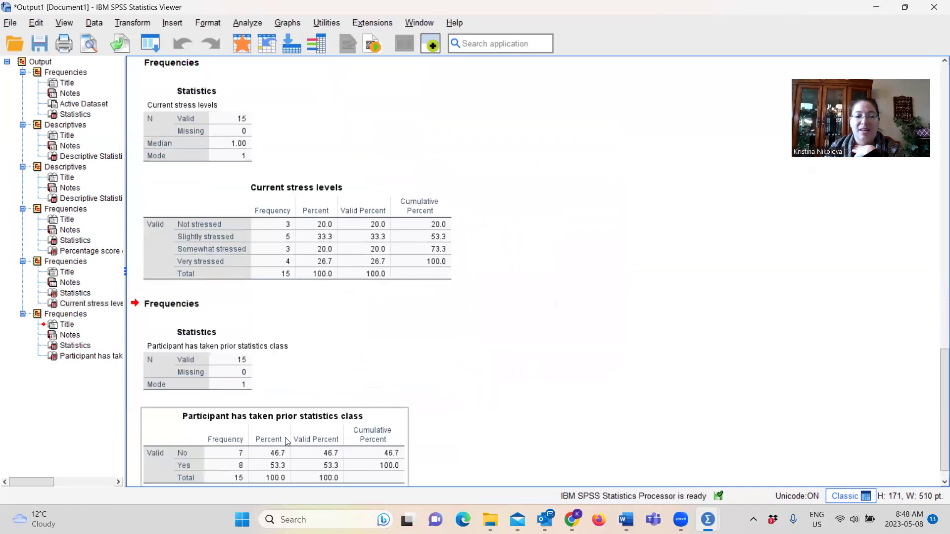
{"action": "left_click", "coordinate": [282, 441]}
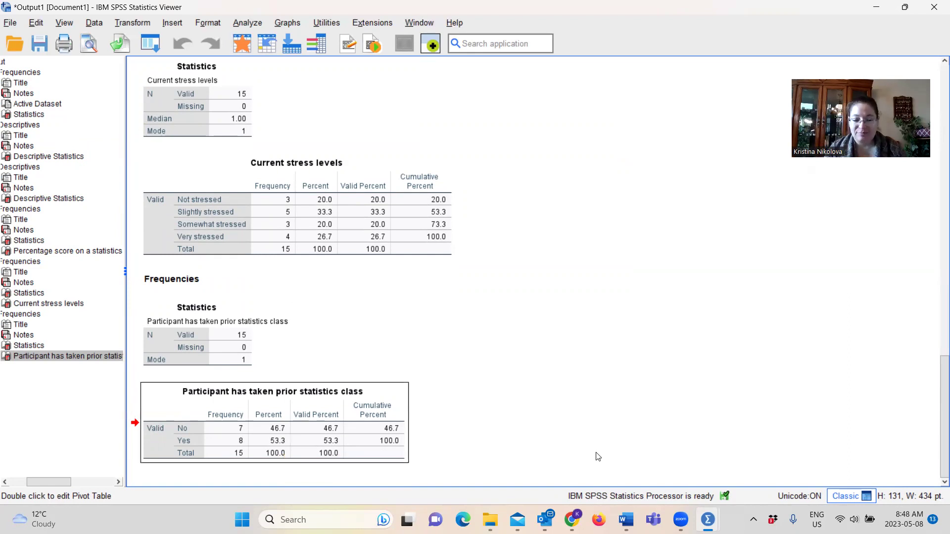
{"action": "mouse_move", "coordinate": [626, 519]}
{"action": "mouse_move", "coordinate": [625, 457]}
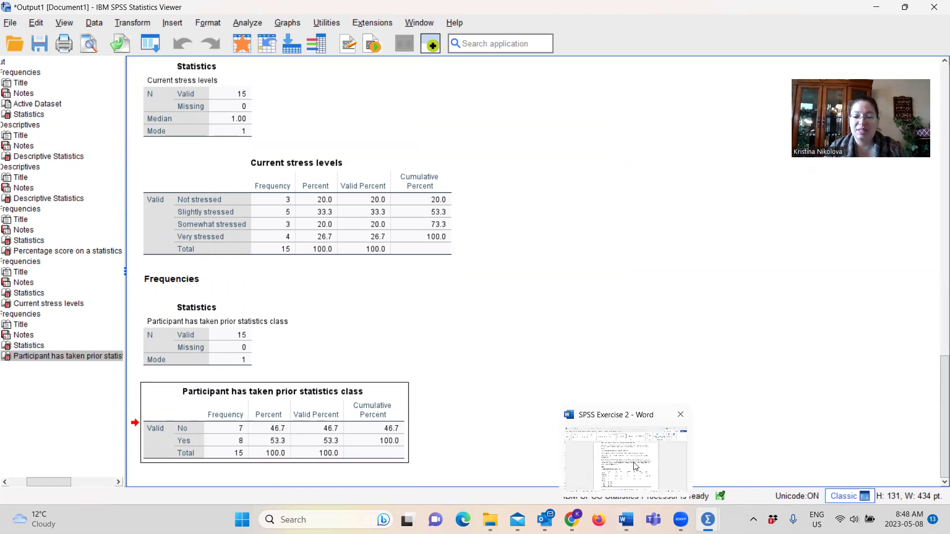
Switch to the SPSS Exercise 2 document in Word to review Steps 3–5.
{"action": "left_click", "coordinate": [634, 466]}
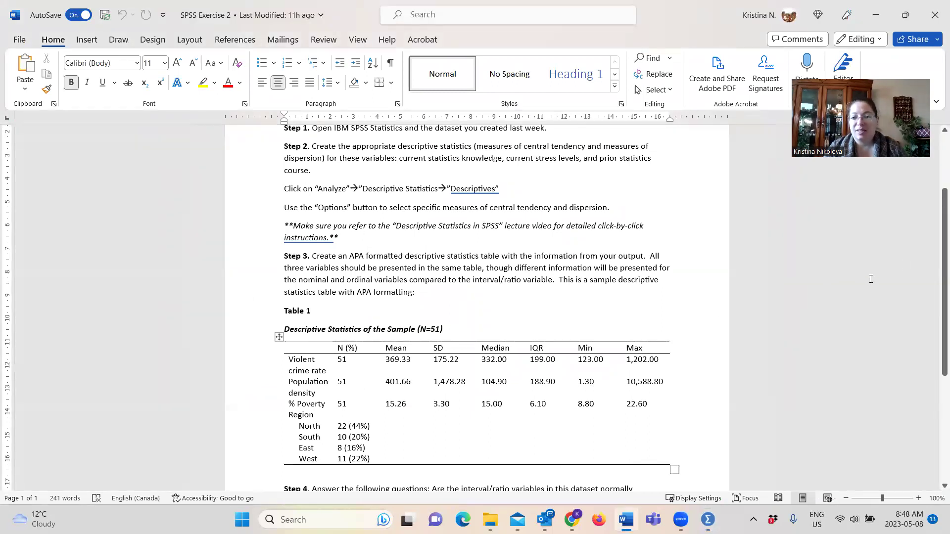
{"action": "left_click_drag", "start_coordinate": [935, 263], "coordinate": [936, 315]}
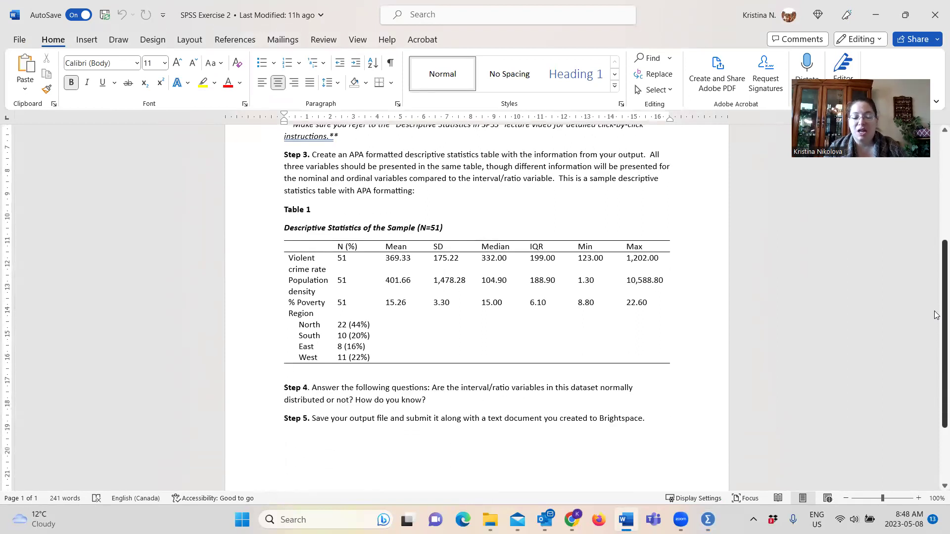
{"action": "left_click_drag", "start_coordinate": [935, 311], "coordinate": [935, 324]}
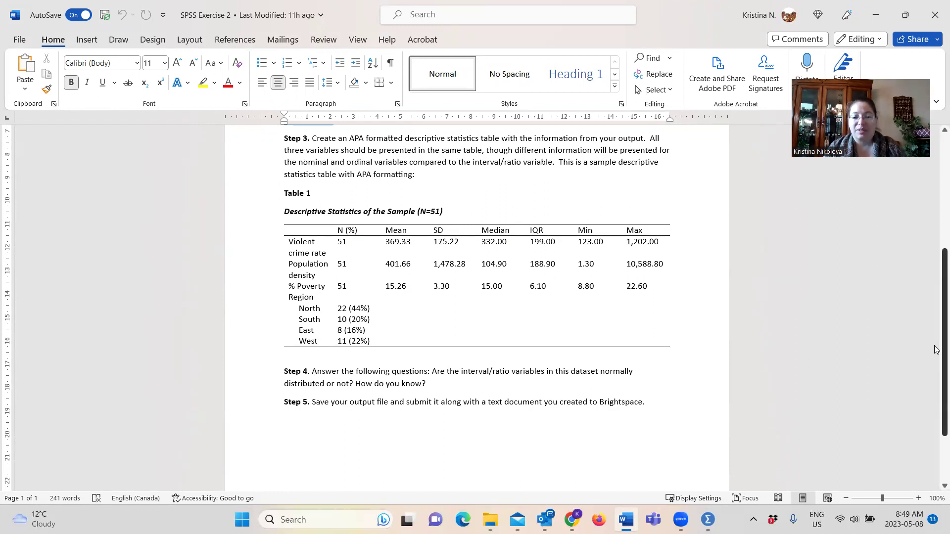
{"action": "scroll", "coordinate": [935, 349], "scroll_direction": "up", "scroll_amount": 3}
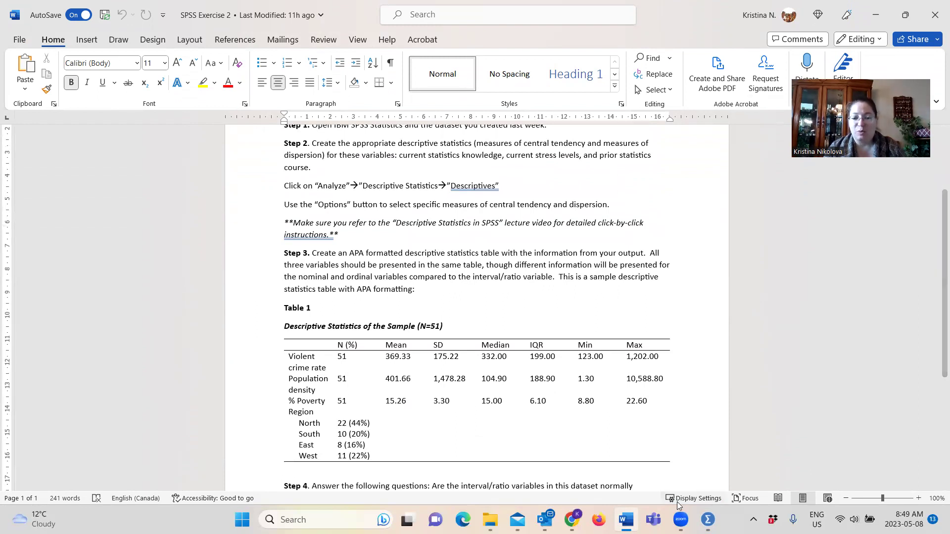
{"action": "mouse_move", "coordinate": [707, 519]}
{"action": "mouse_move", "coordinate": [718, 452]}
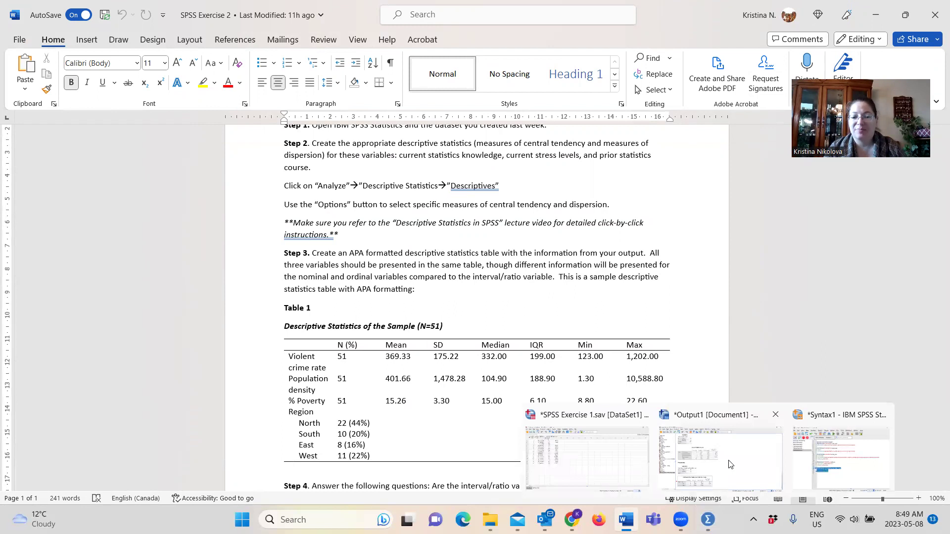
Save the Output Viewer contents as Output_Week2.spv inside the Week 2 folder.
{"action": "left_click", "coordinate": [729, 464]}
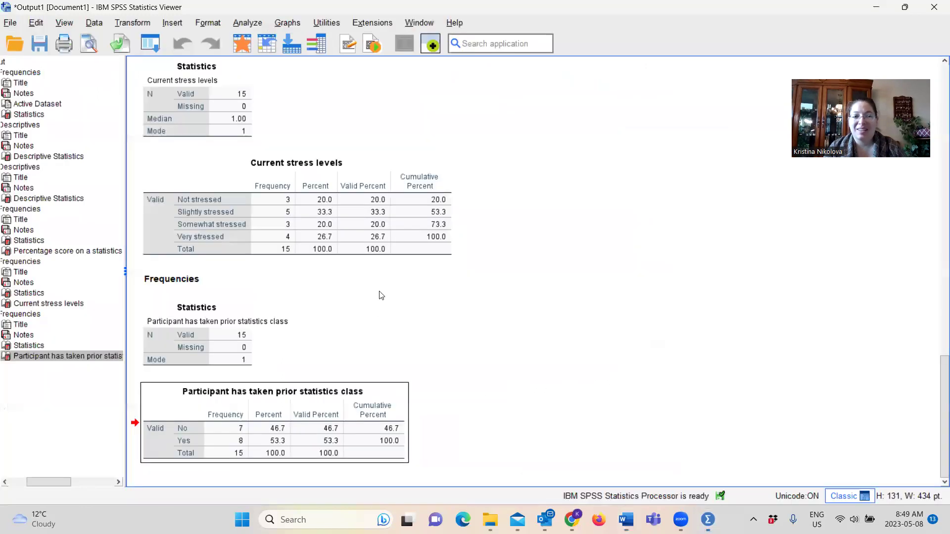
{"action": "left_click", "coordinate": [39, 47]}
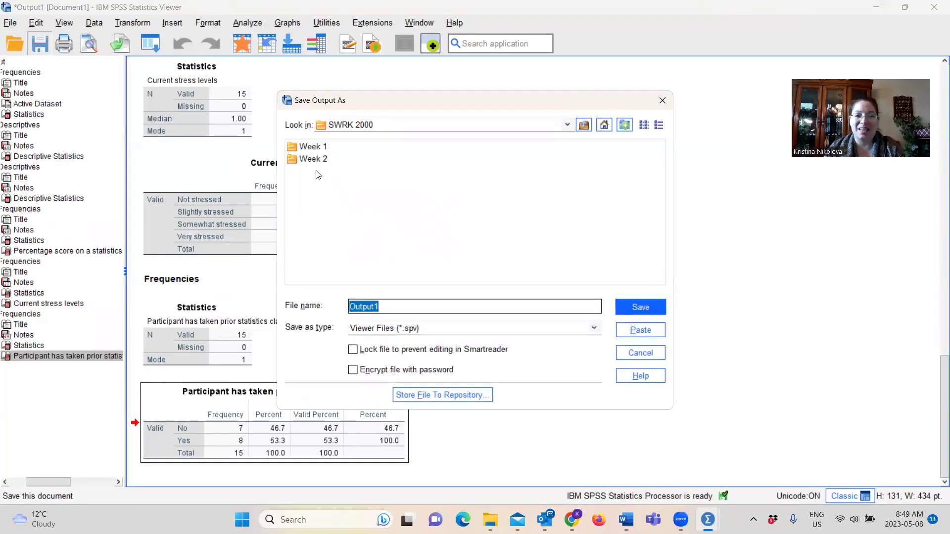
{"action": "left_click", "coordinate": [401, 309]}
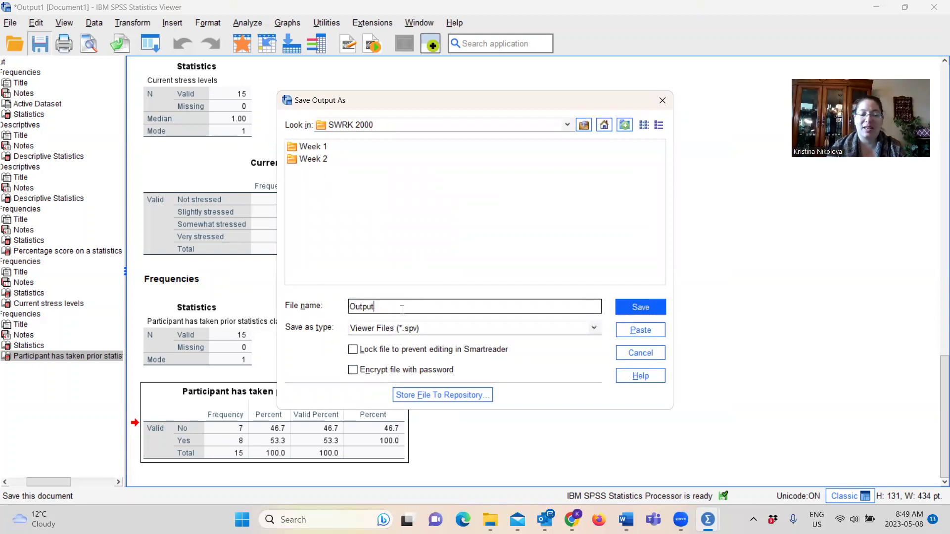
{"action": "type", "text": "_Week2"}
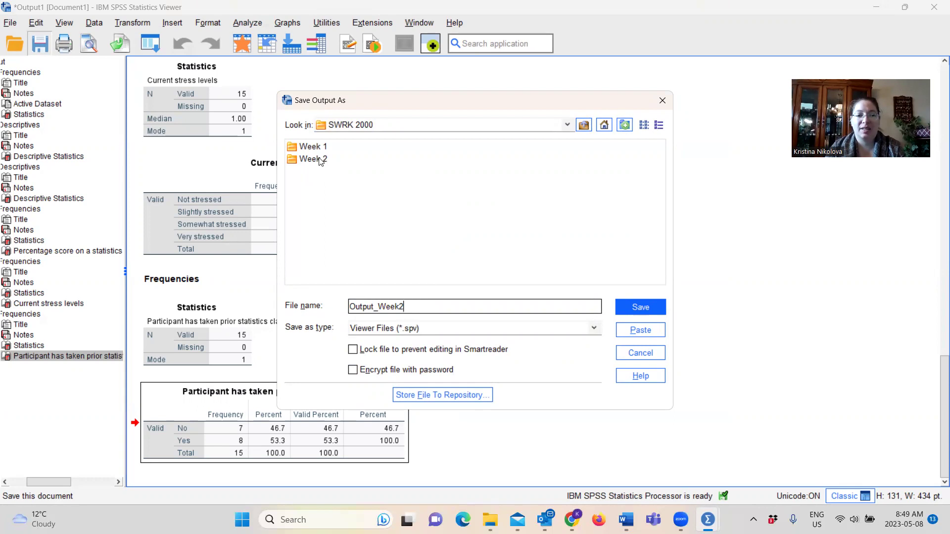
{"action": "double_click", "coordinate": [318, 159]}
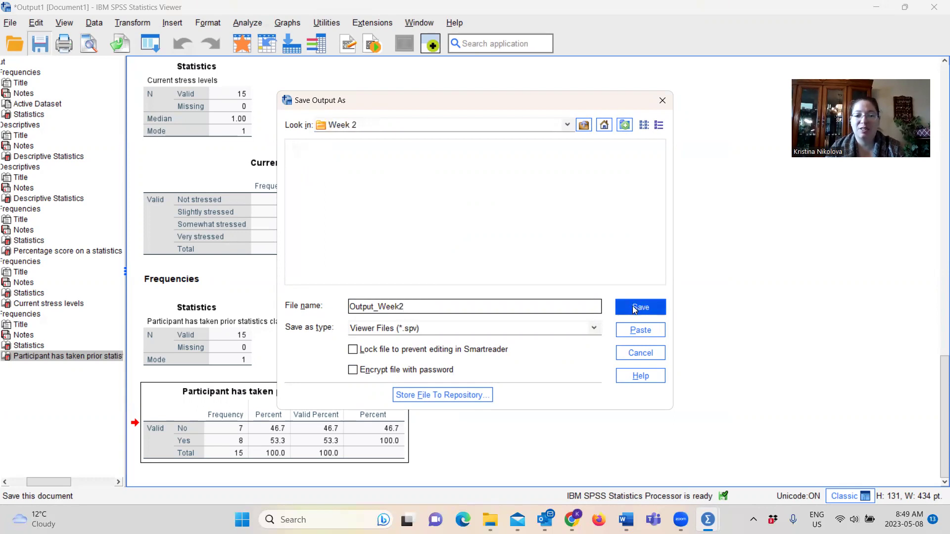
{"action": "left_click", "coordinate": [636, 308]}
{"action": "mouse_move", "coordinate": [707, 519]}
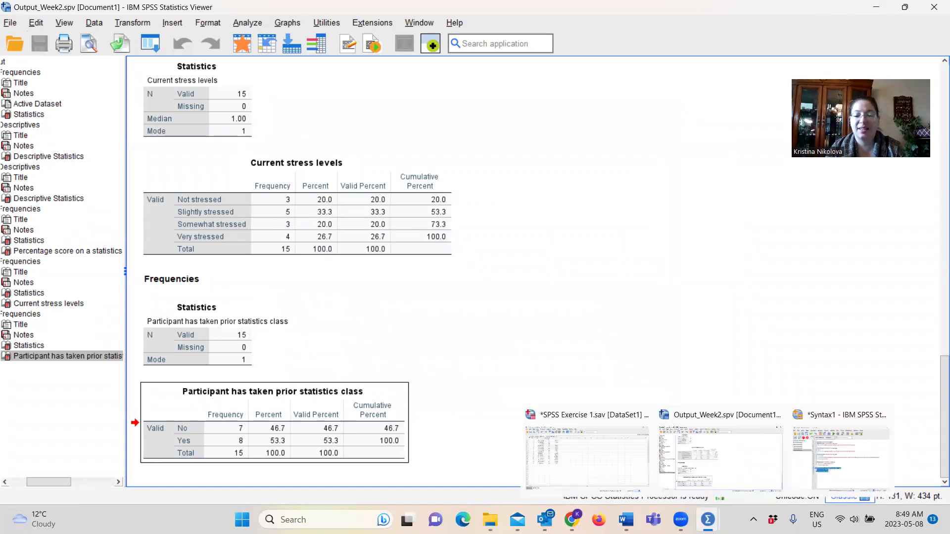
Save the syntax as Syntax_Week 2.sps in Week 2, dropping the name's trailing 1.
{"action": "left_click", "coordinate": [840, 446]}
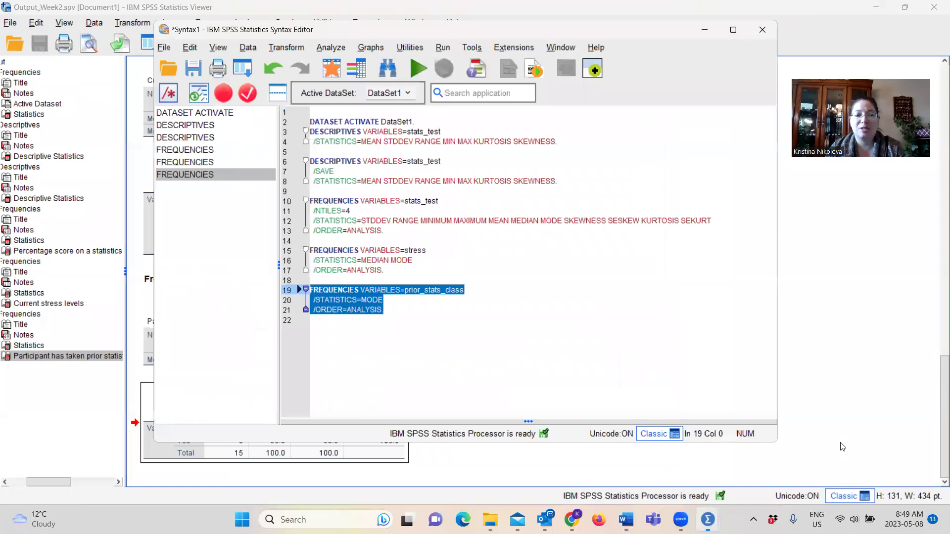
{"action": "left_click", "coordinate": [193, 69]}
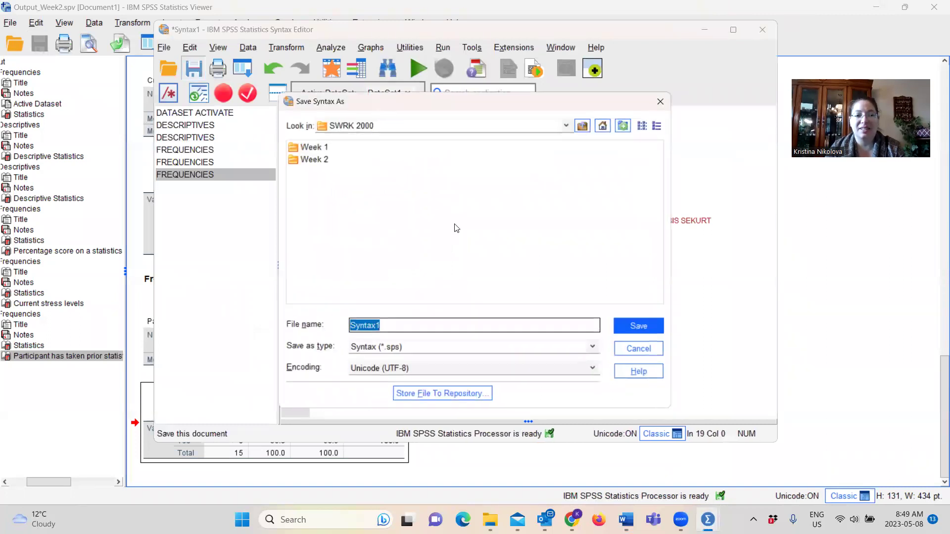
{"action": "double_click", "coordinate": [307, 160]}
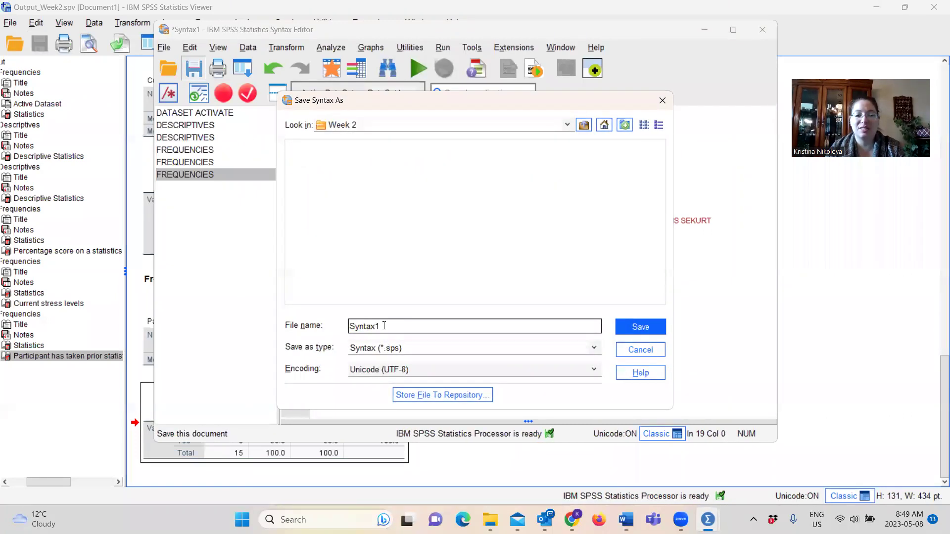
{"action": "key", "text": "BackSpace"}
{"action": "type", "text": "_"}
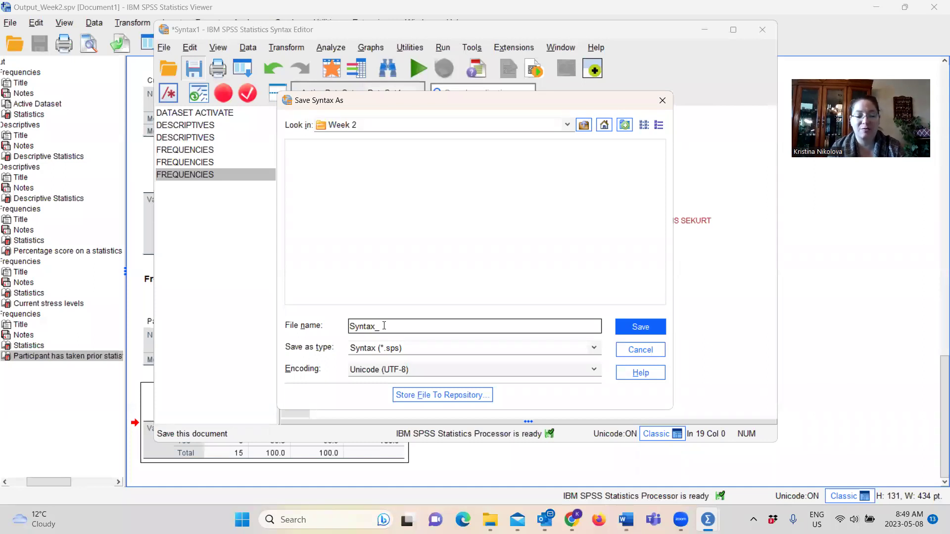
{"action": "type", "text": "Week 2"}
{"action": "left_click", "coordinate": [638, 328]}
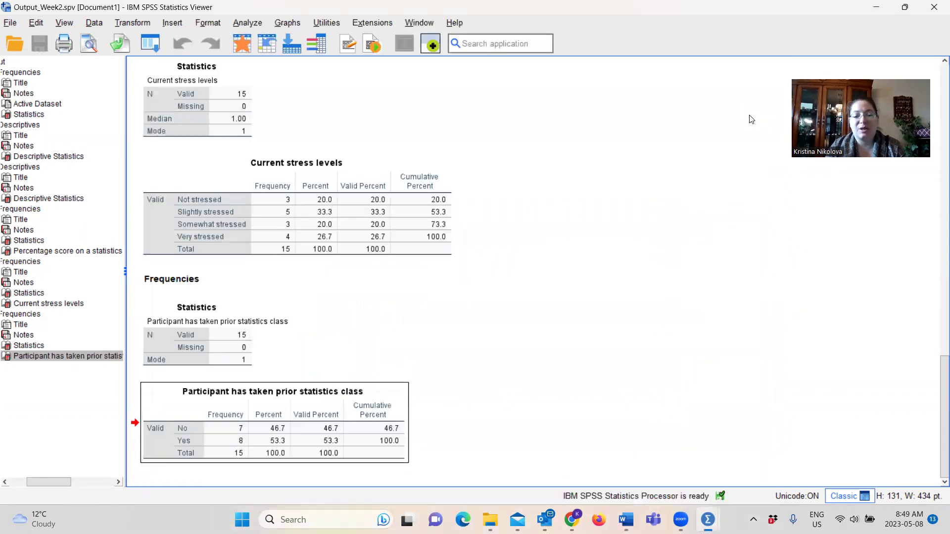
Close the Syntax Editor and save the SPSS Exercise 1 dataset in the Data Editor.
{"action": "mouse_move", "coordinate": [708, 520]}
{"action": "left_click", "coordinate": [762, 122]}
{"action": "left_click", "coordinate": [662, 440]}
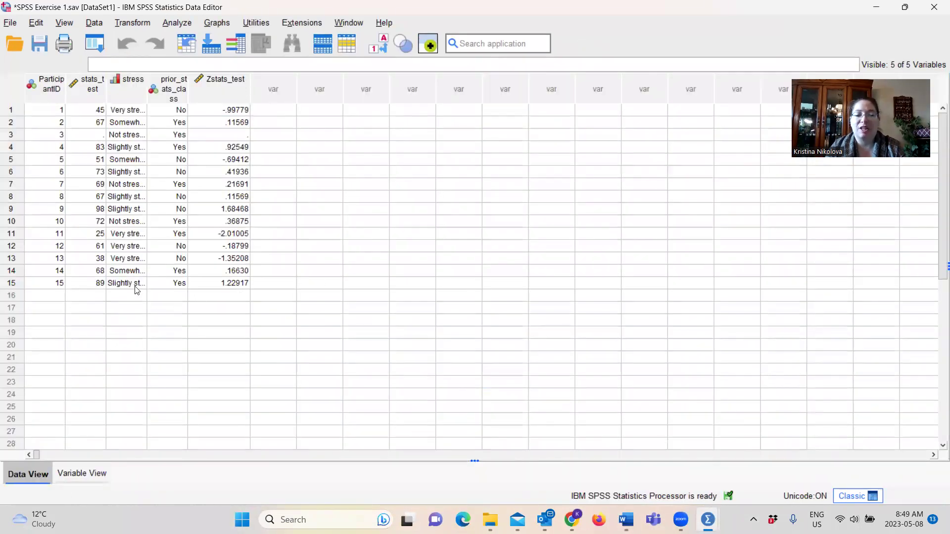
{"action": "left_click", "coordinate": [39, 43]}
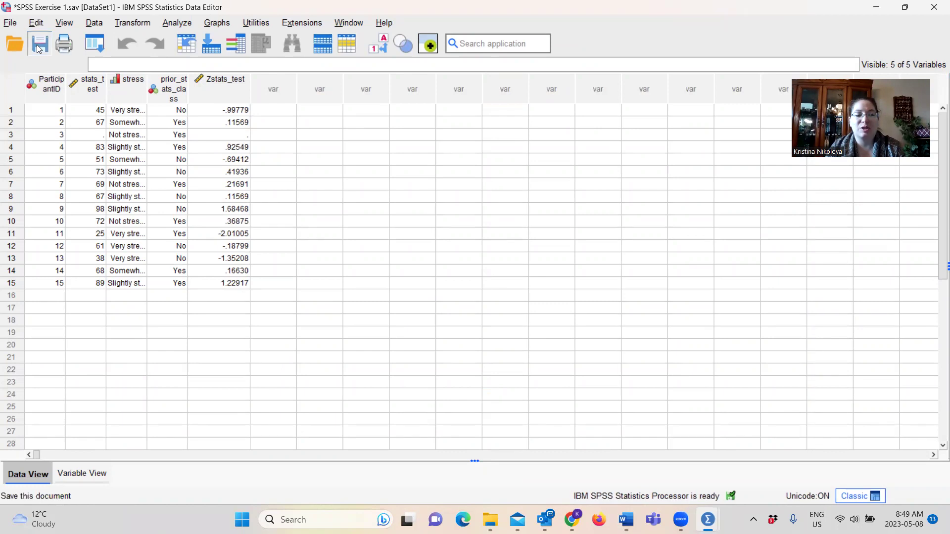